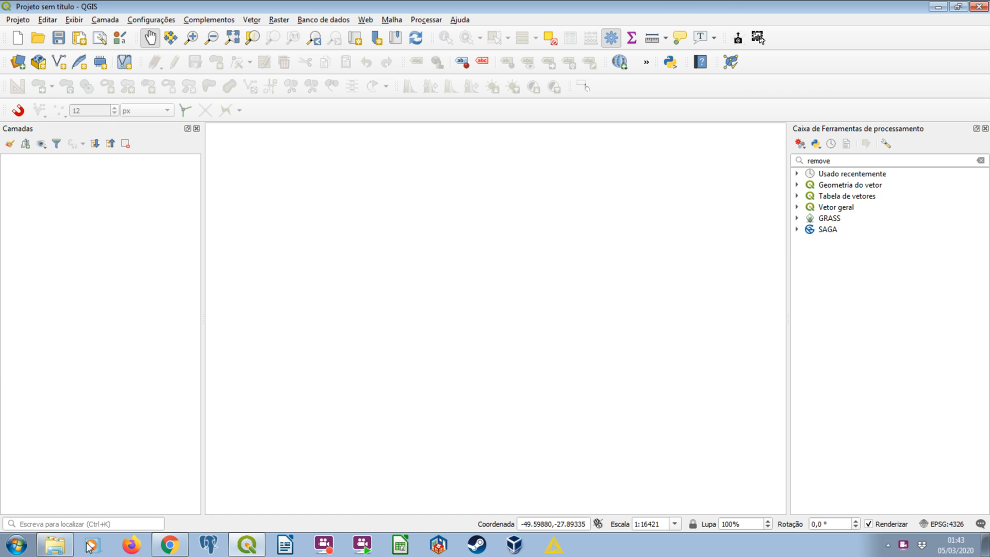
Add diss_new_vetor_uc_uso_solo_1985.shp from the a_uso_solo_merged_menos_colunas_diss_saga folder to the empty QGIS project as a layer.
left_click(54, 543)
double_click(405, 149)
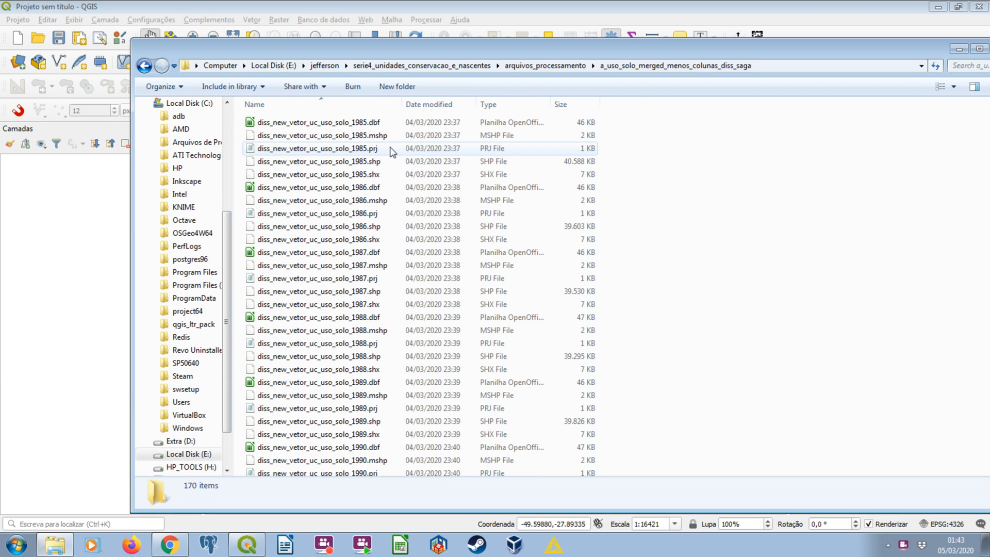
left_click_drag(413, 50, 989, 129)
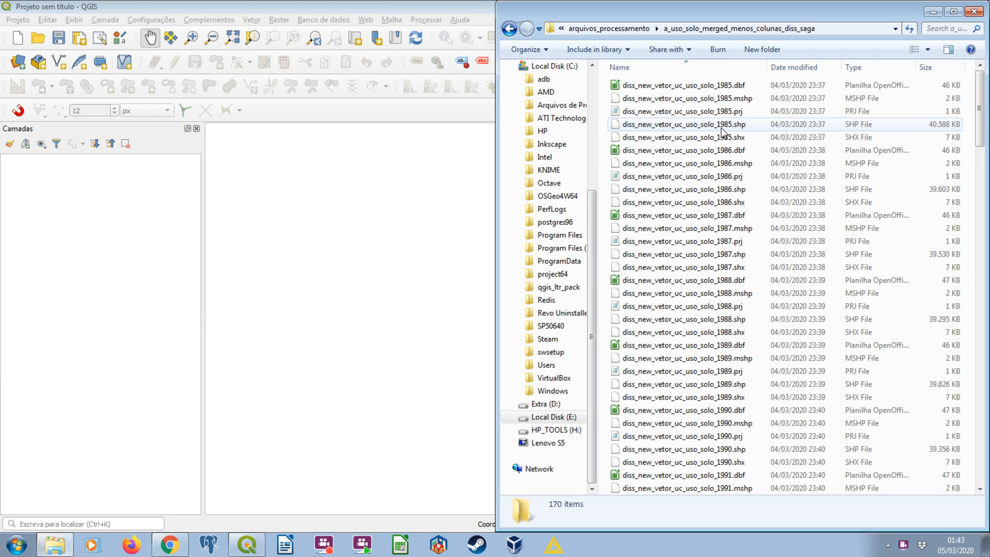
left_click(721, 125)
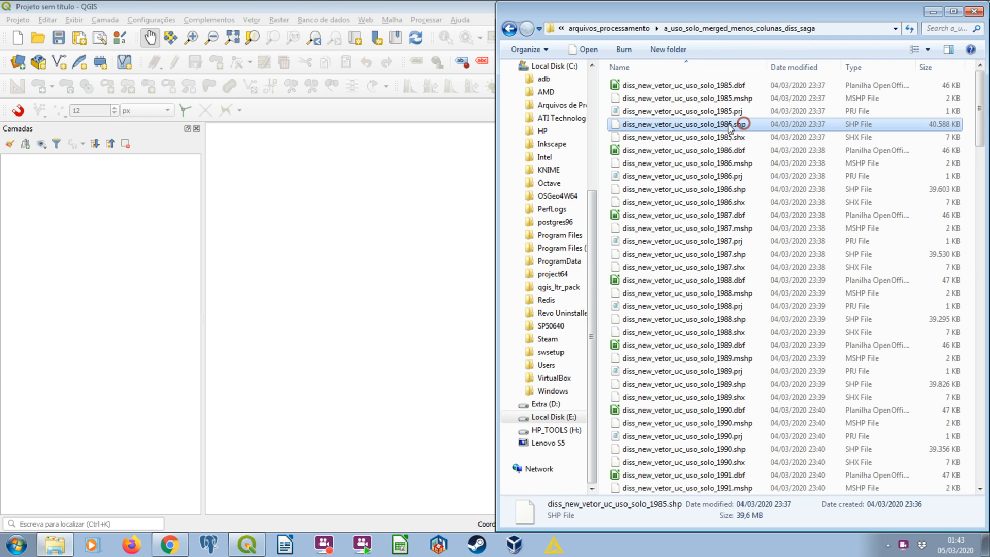
left_click_drag(261, 211, 145, 241)
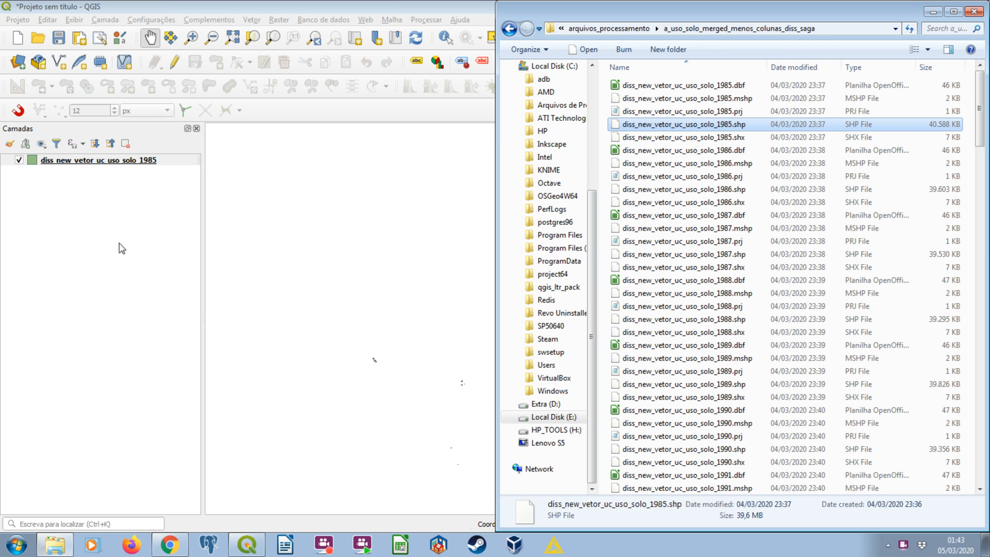
left_click(121, 248)
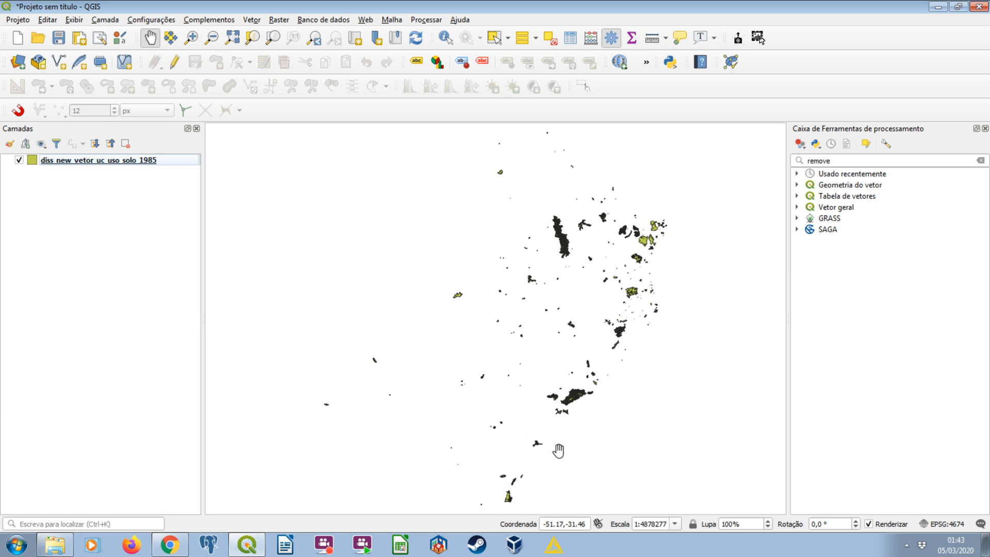
Examine the 1985 layer's attribute table, widening the layer column and sorting by it in ascending, then descending order.
left_click(150, 159)
right_click(151, 160)
left_click(242, 279)
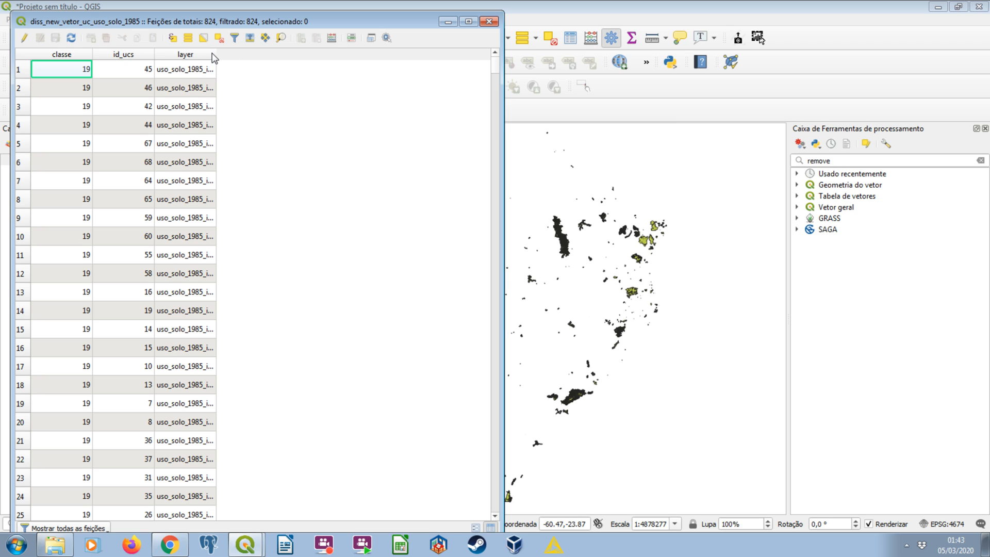
left_click_drag(216, 55, 324, 54)
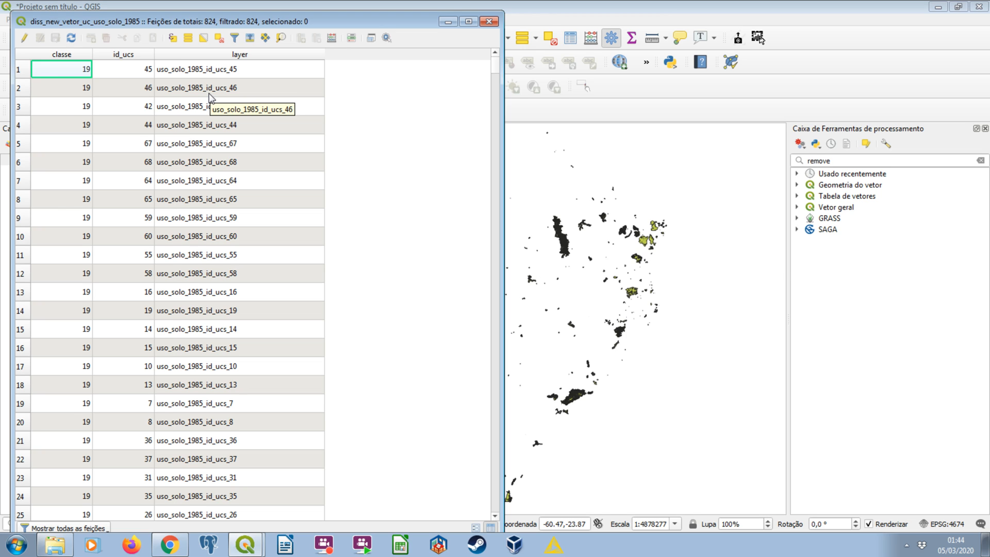
left_click(247, 55)
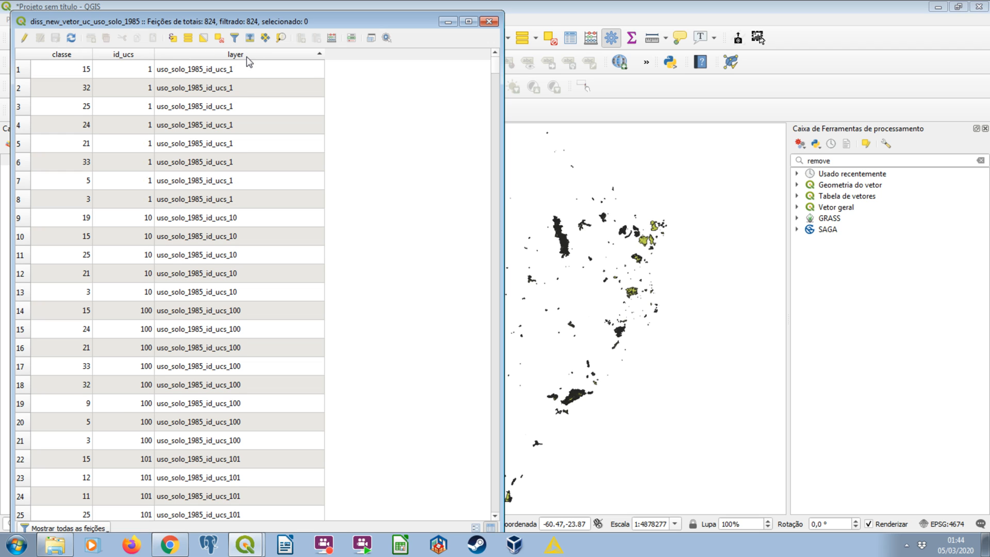
left_click(247, 55)
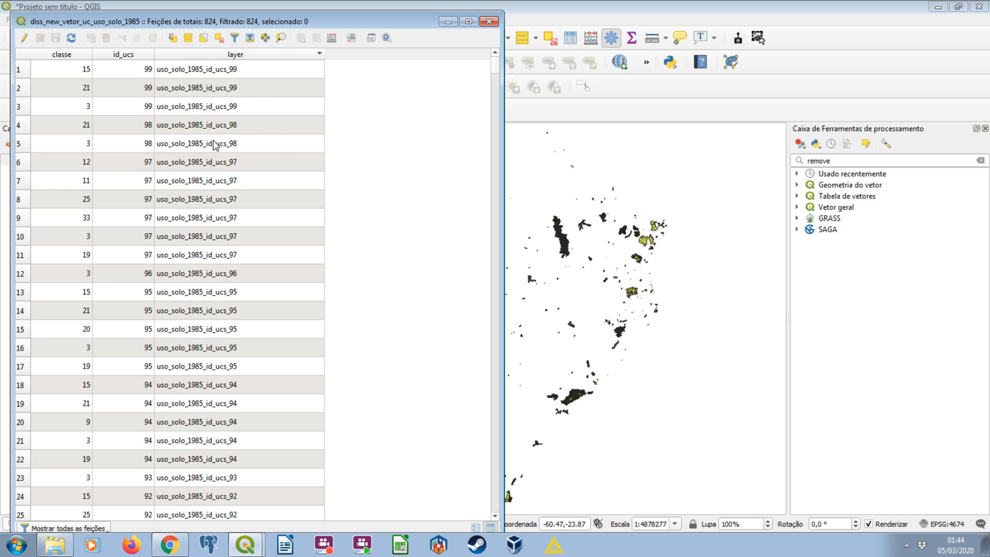
Close the attribute table and start a new project, discarding the one with the 1985 shapefile.
left_click(488, 21)
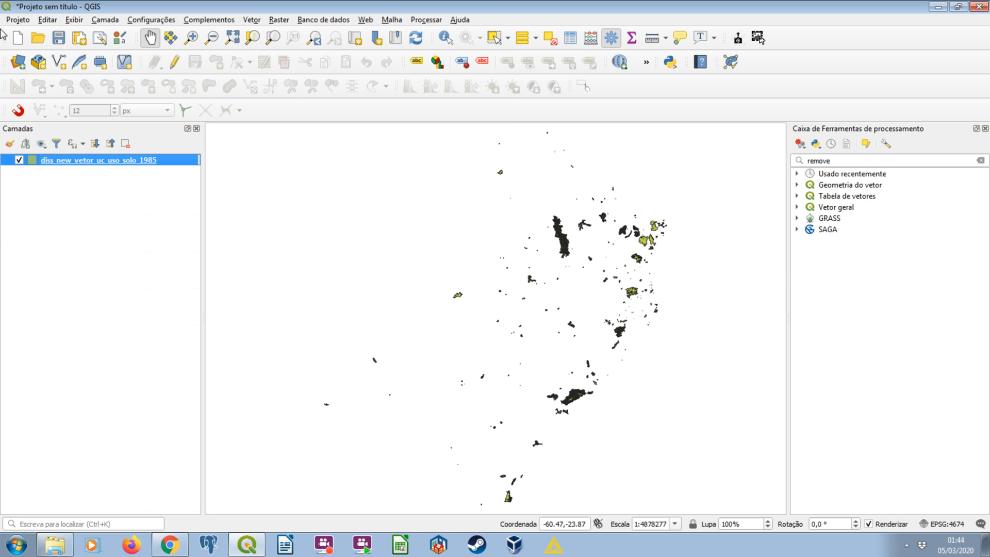
left_click(15, 36)
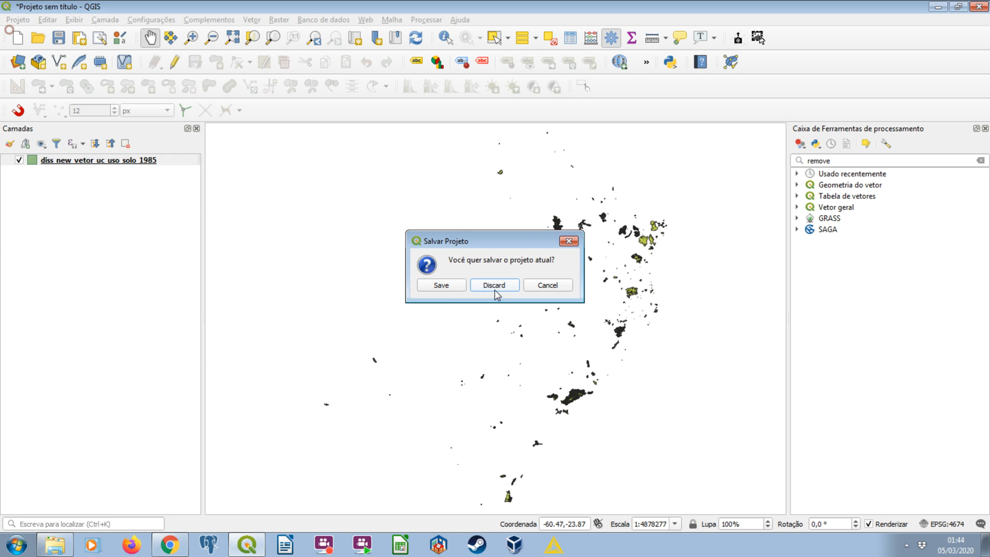
left_click(494, 290)
Look through the files in the a_uso_solo_merged, a_uso_solo_merged_menos_colunas and a_uso_solo_merged_menos_colunas_diss_saga folders.
left_click(54, 544)
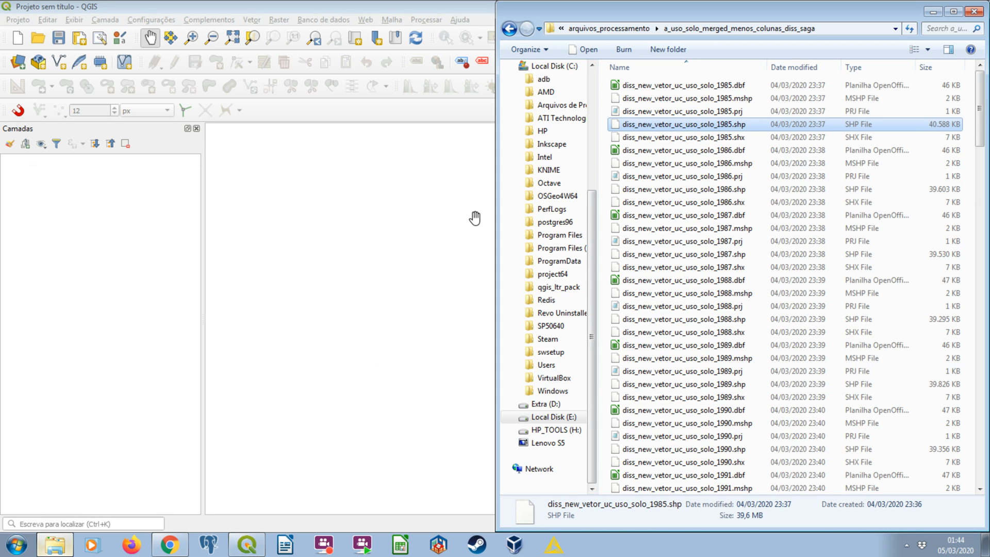
left_click(510, 28)
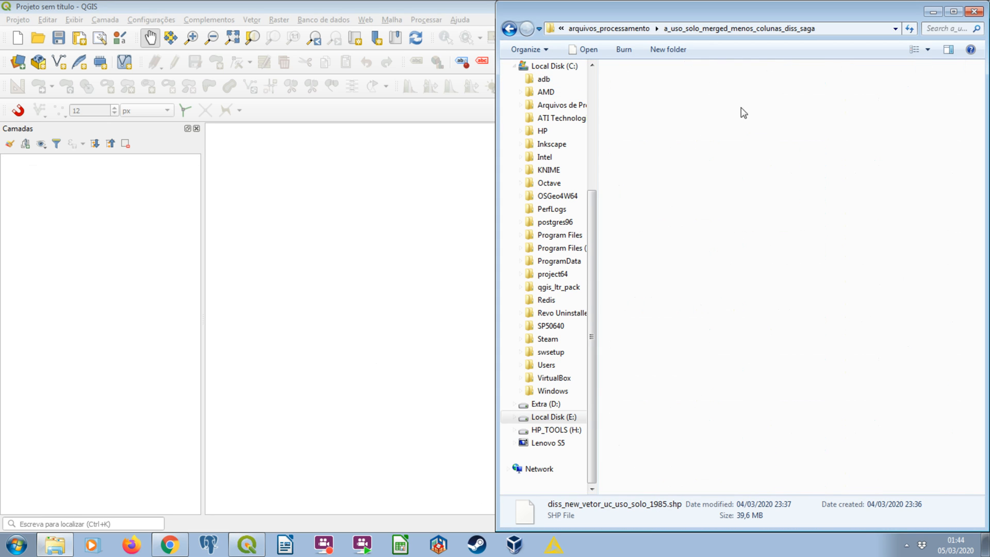
left_click(700, 99)
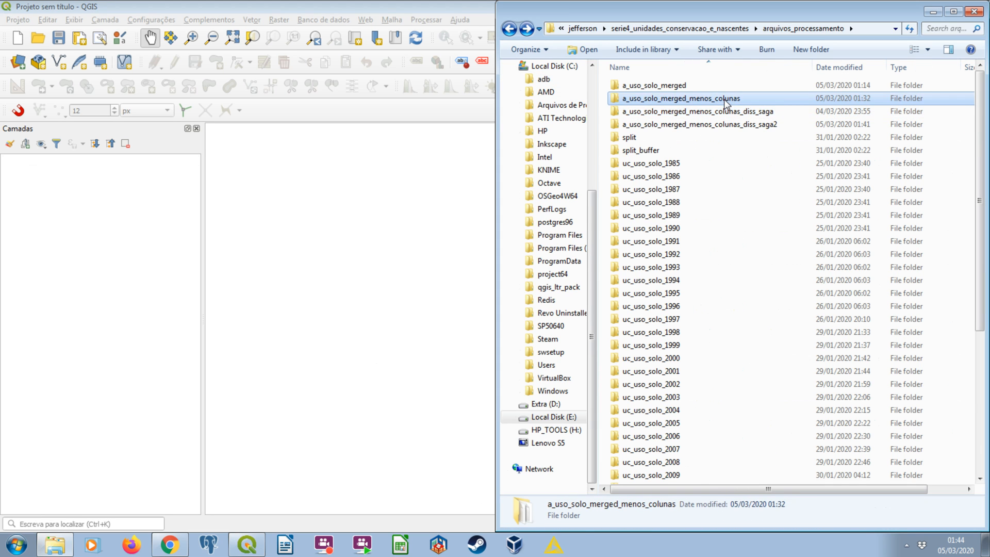
left_click(669, 89)
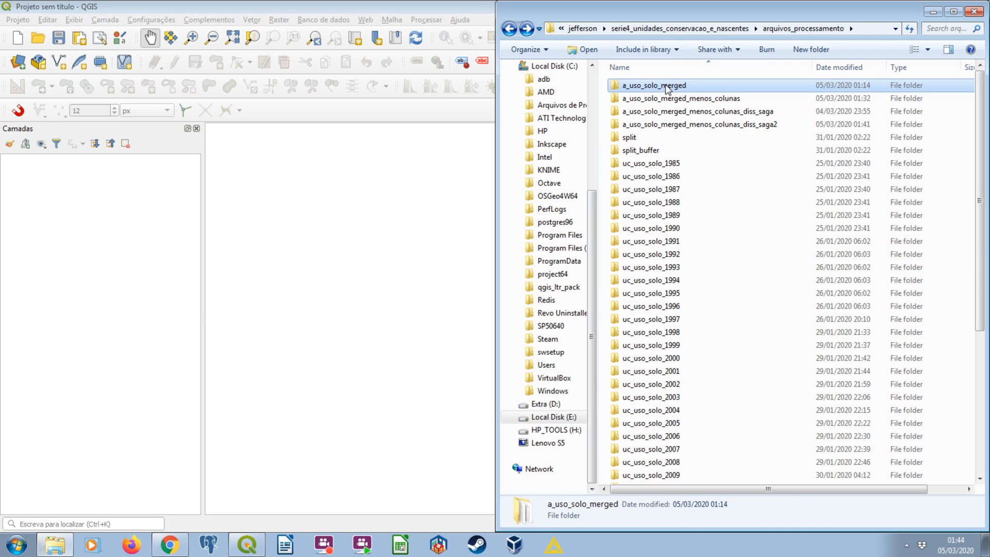
double_click(668, 89)
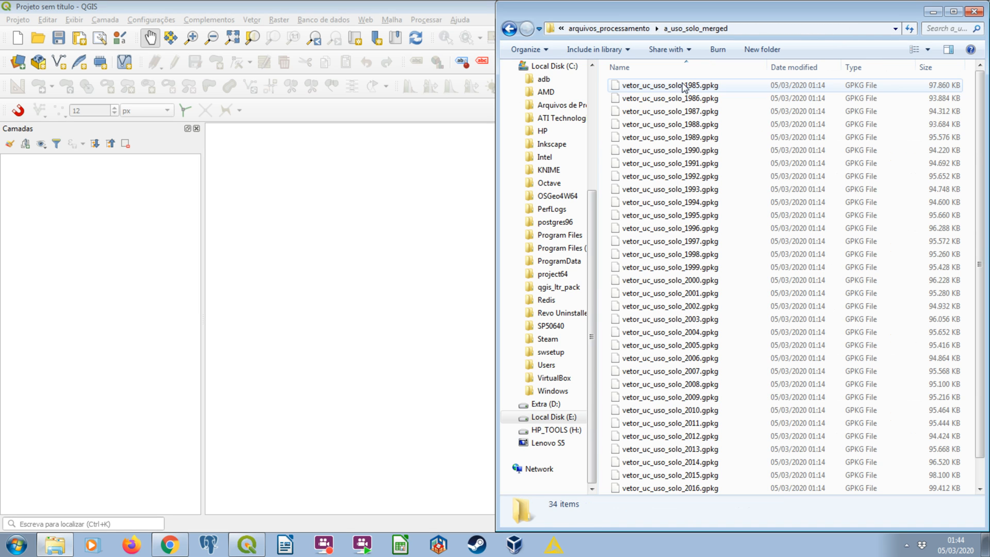
left_click(514, 30)
double_click(698, 98)
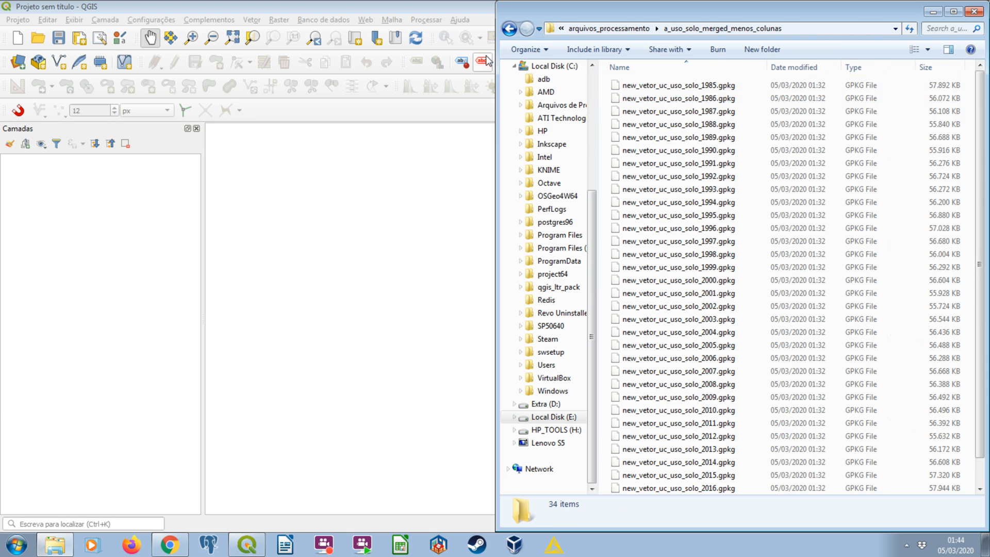
left_click(510, 28)
double_click(704, 110)
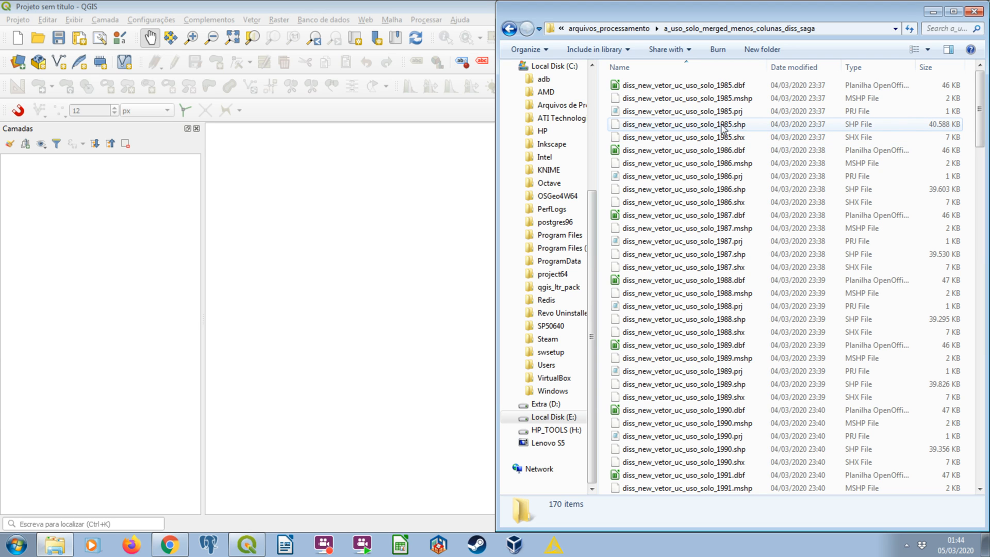
Add vetor_uc_uso_solo_1985.gpkg from the a_uso_solo_merged_menos_colunas_diss_saga2 folder to the project as a layer.
left_click(509, 29)
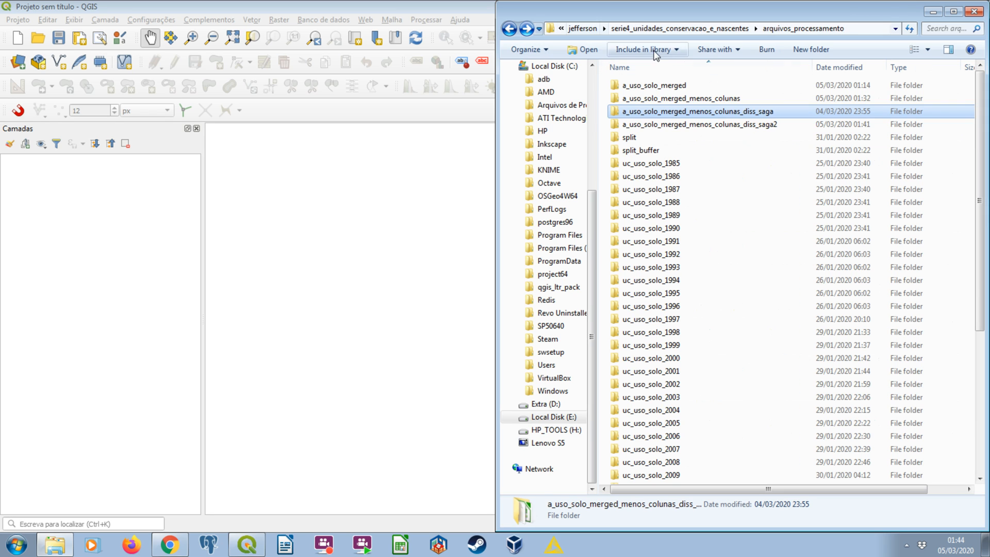
double_click(737, 125)
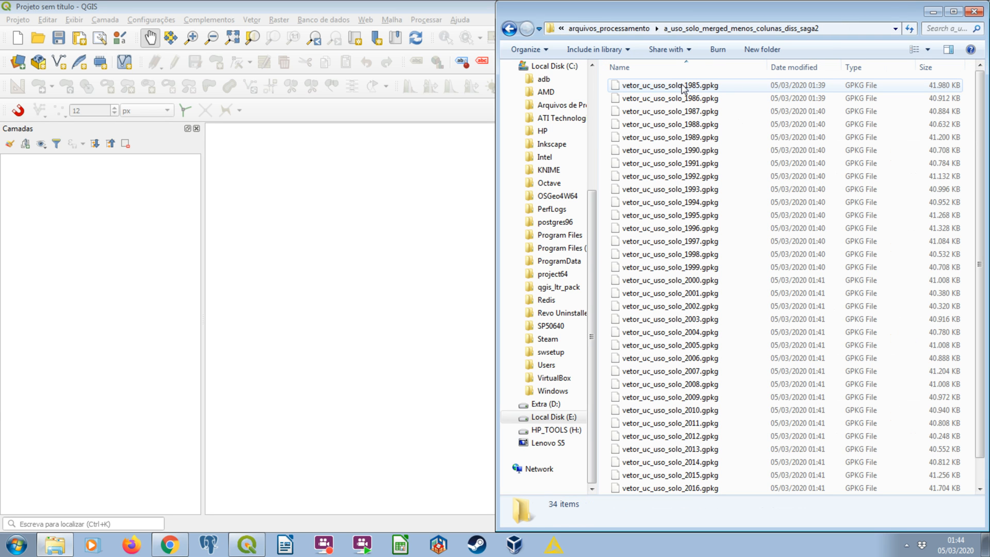
left_click(670, 86)
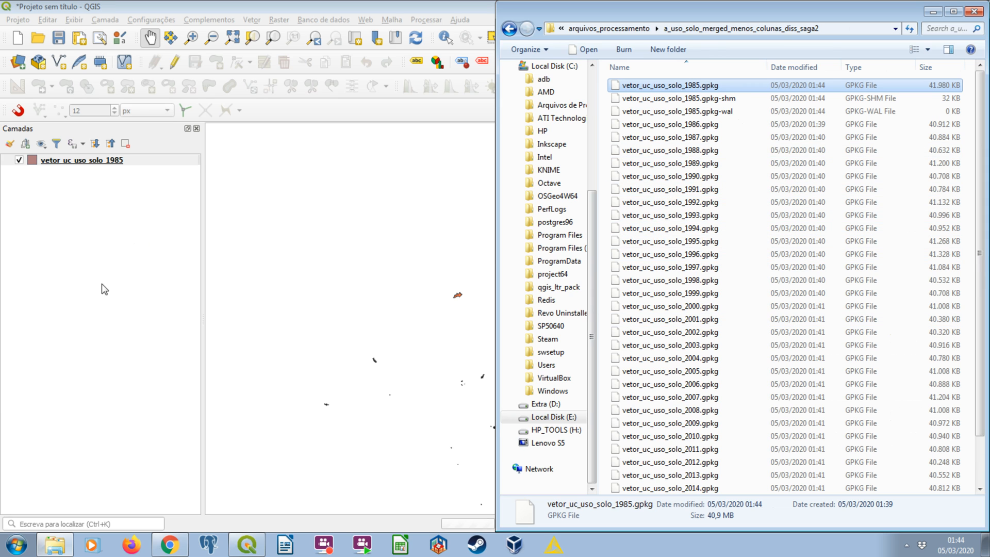
Open the attribute table of the vetor_uc_uso_solo_1985 layer and examine its columns.
double_click(83, 160)
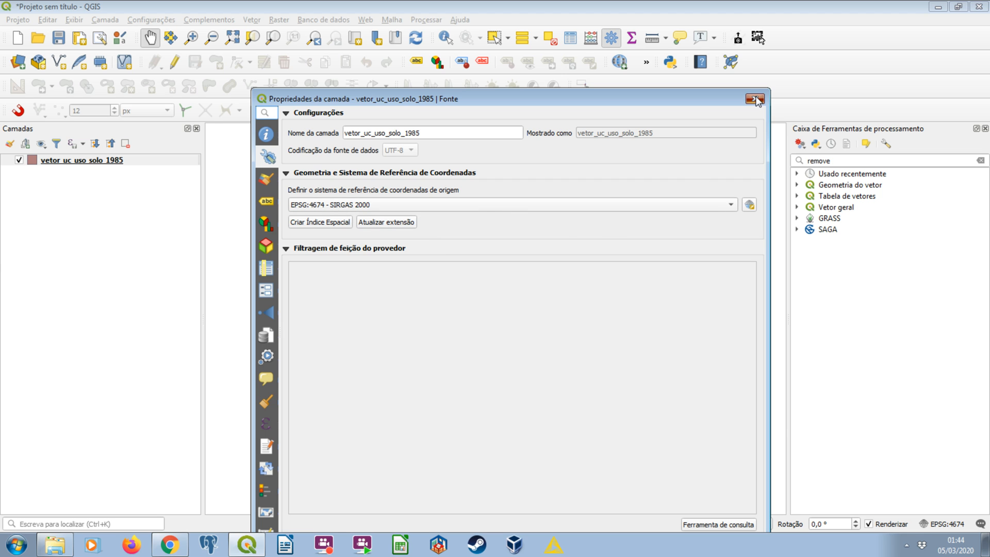
key("Escape")
right_click(122, 160)
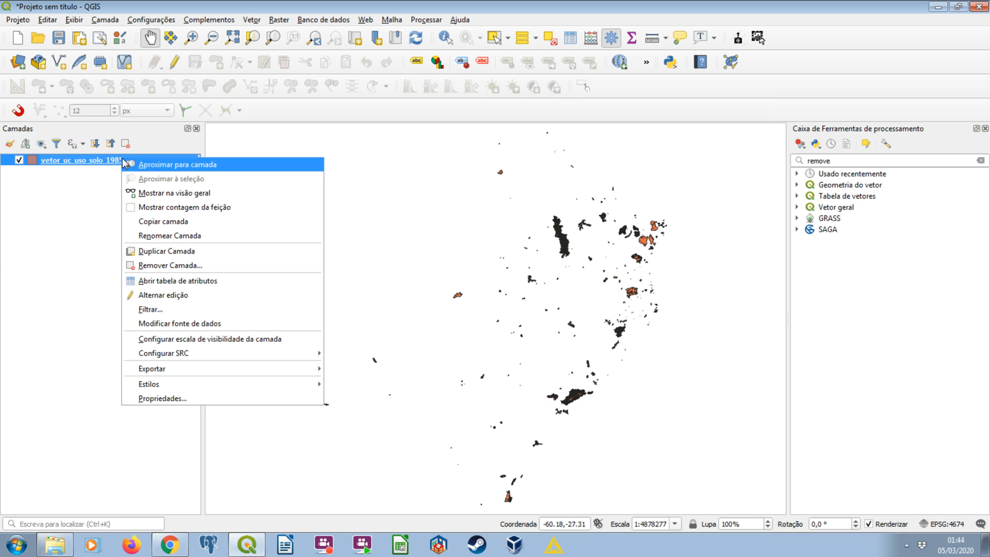
left_click(214, 281)
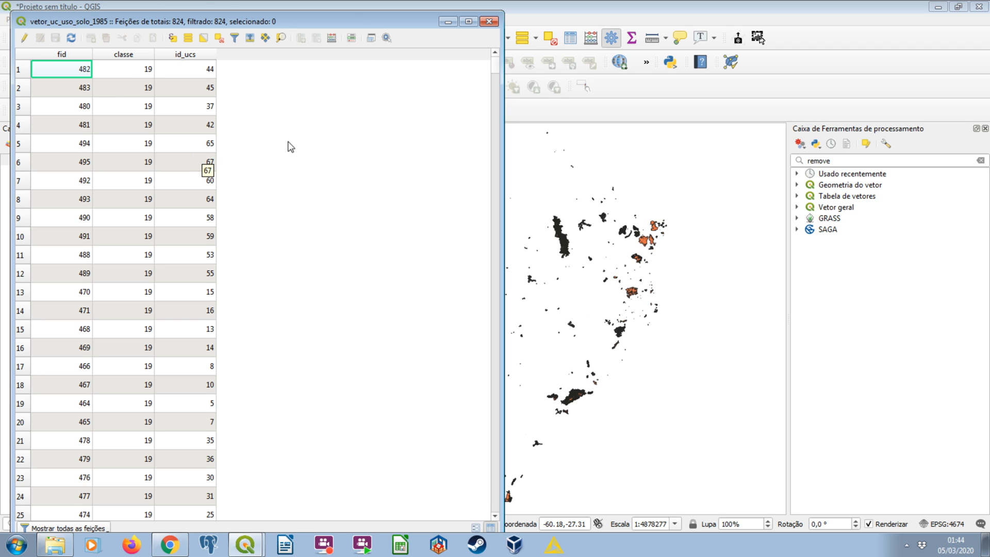
Close the attribute table and start another new project without saving the one holding the GeoPackage layer.
left_click(490, 22)
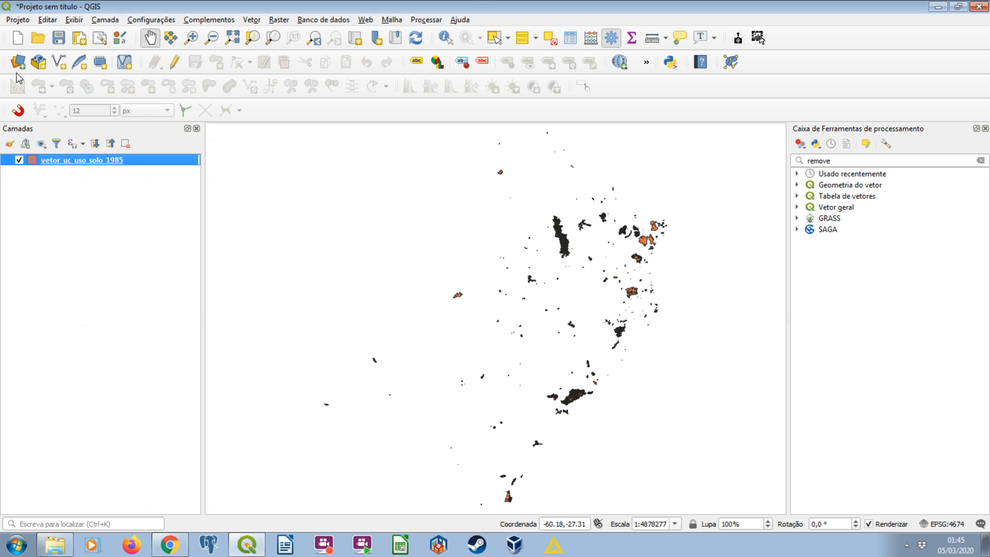
left_click(17, 38)
left_click(493, 285)
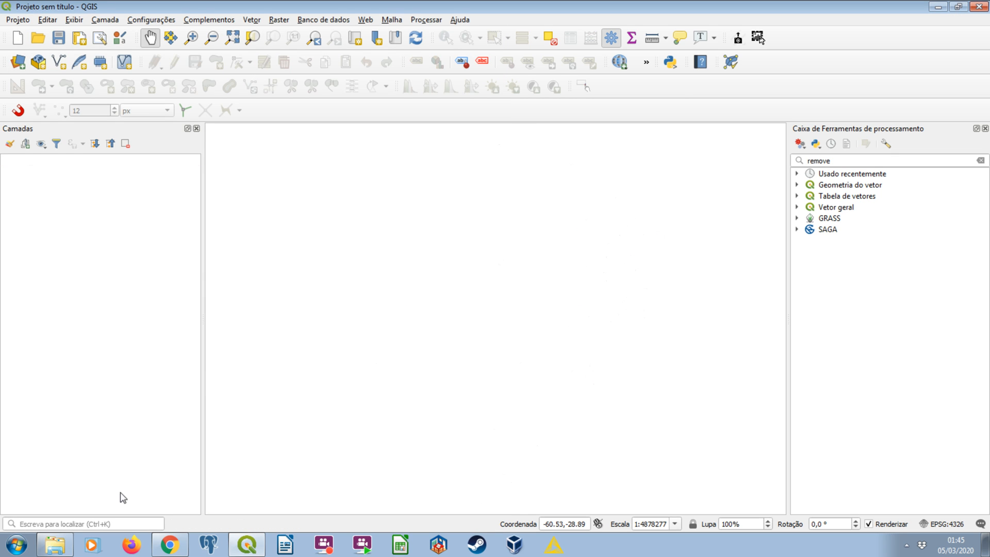
Review the a_uso_solo processing folders again, comparing the yearly GeoPackages in a_uso_solo_merged_menos_colunas with those in a_uso_solo_merged_menos_colunas_diss_saga2.
left_click(56, 545)
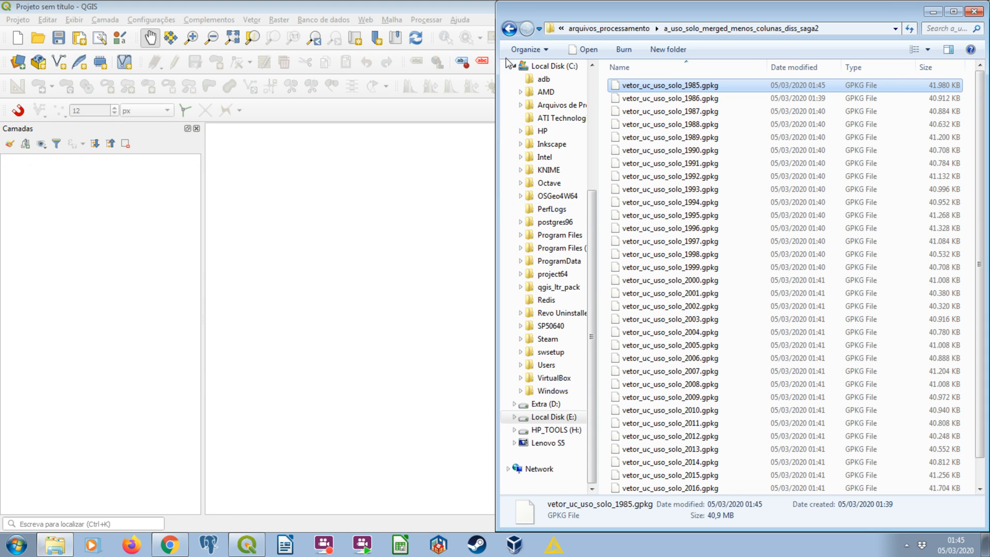
left_click(509, 28)
left_click(701, 113)
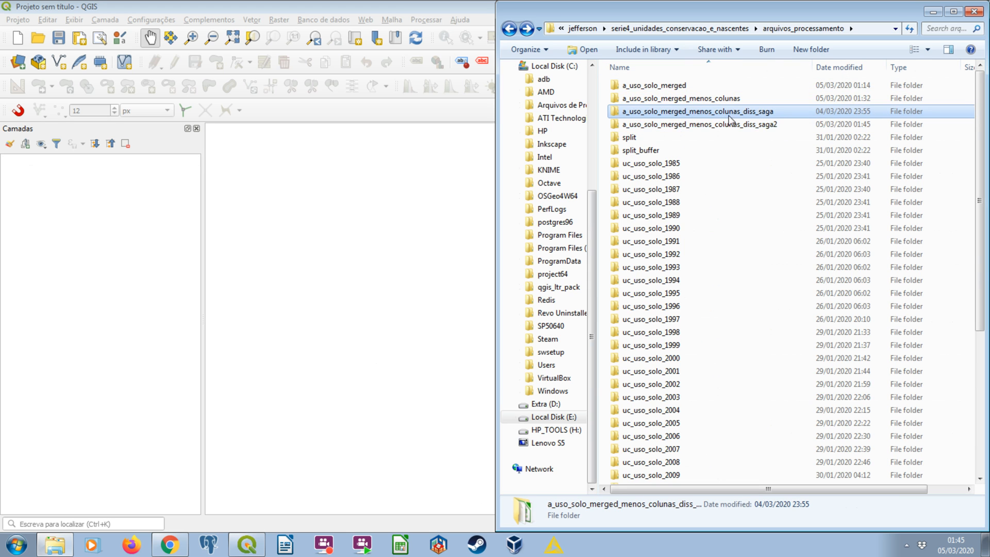
double_click(710, 124)
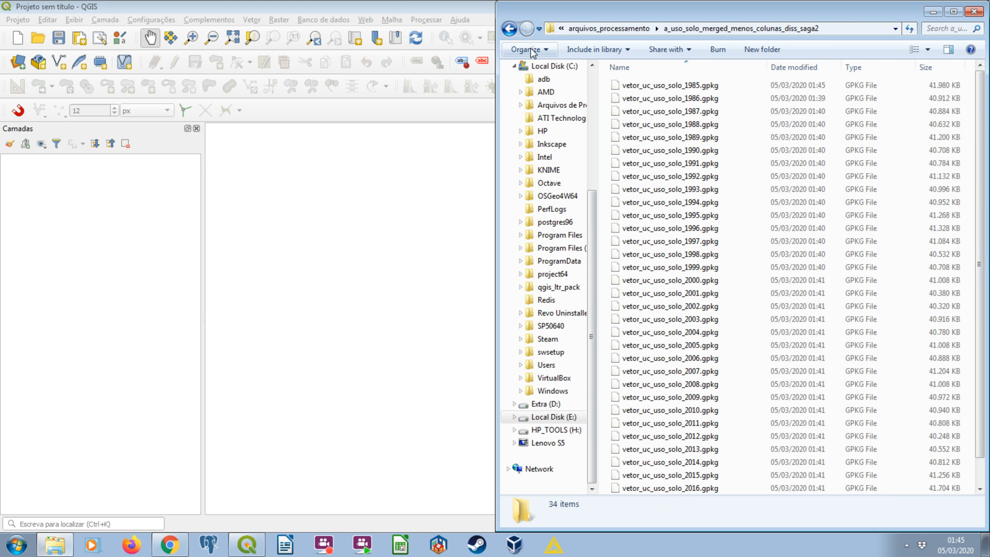
left_click(508, 28)
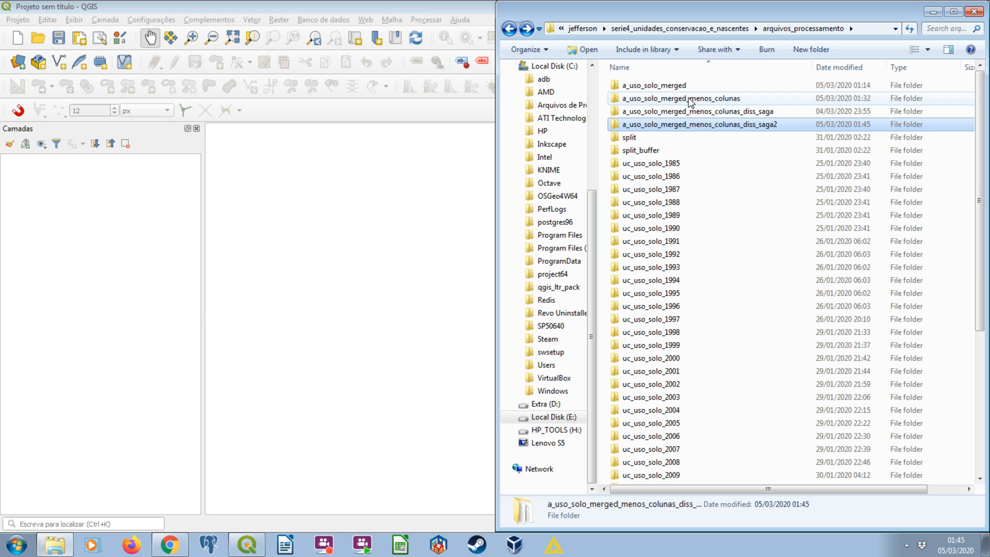
left_click(692, 100)
double_click(701, 87)
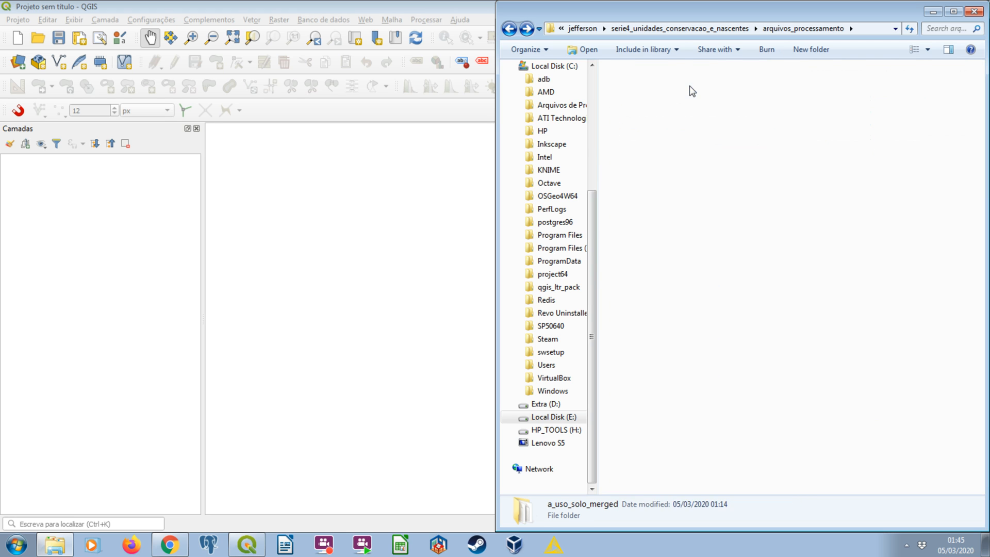
left_click(608, 28)
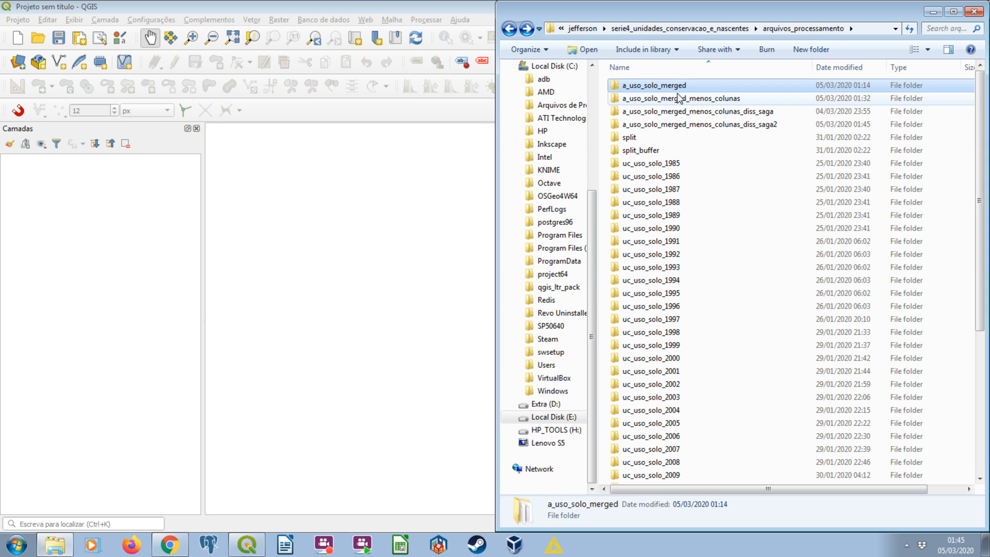
double_click(676, 93)
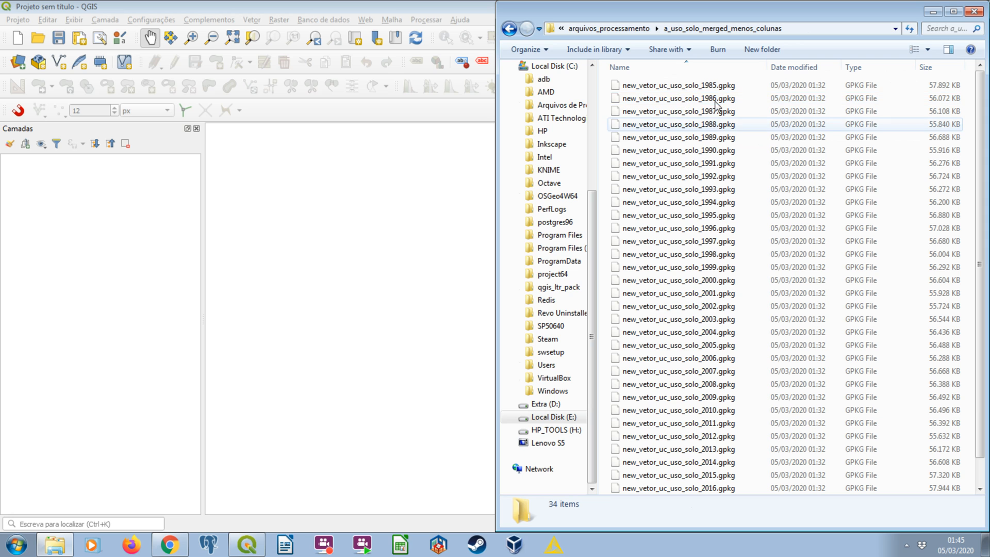
left_click(510, 28)
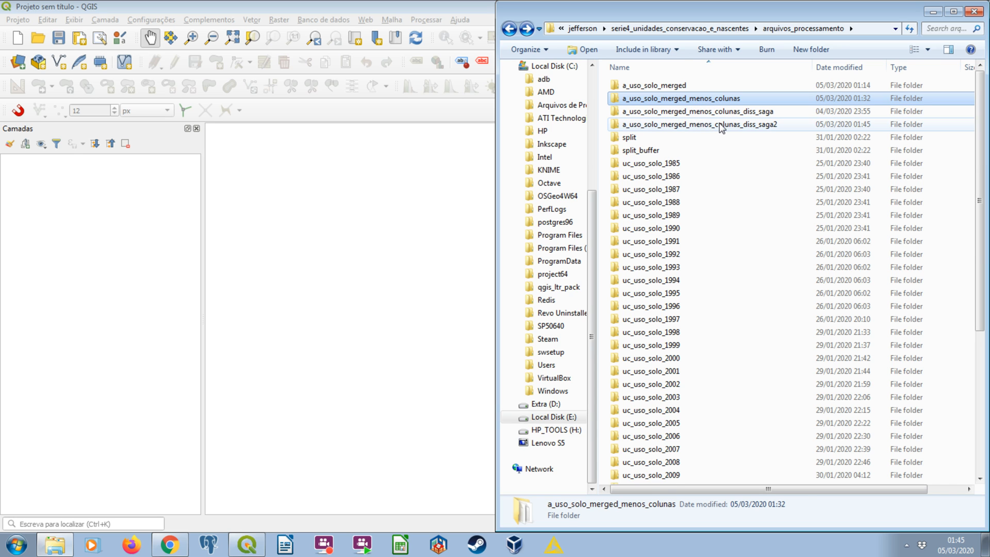
double_click(720, 125)
left_click(693, 126)
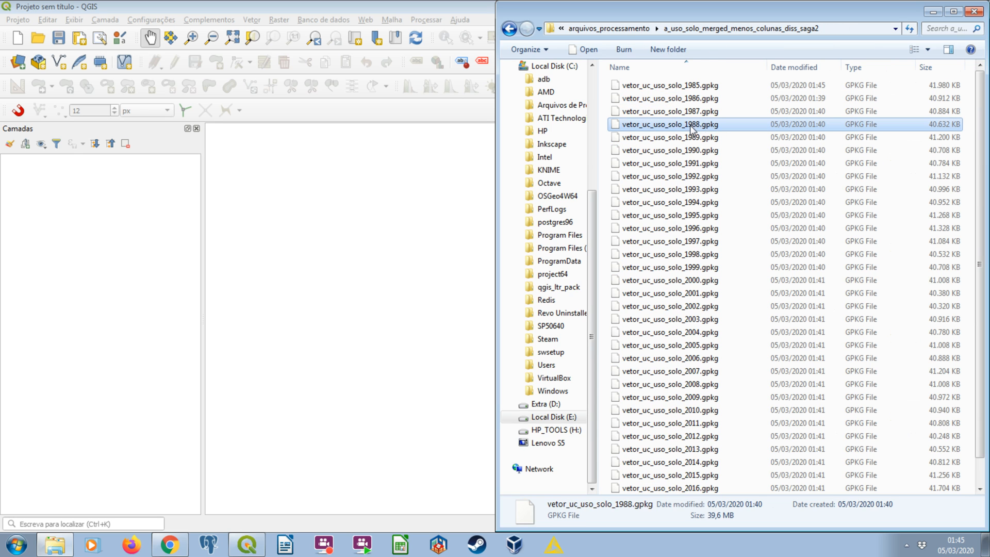
Switch back to QGIS, add a new layer group to the empty project and turn off the group's visibility.
left_click(364, 81)
left_click(113, 23)
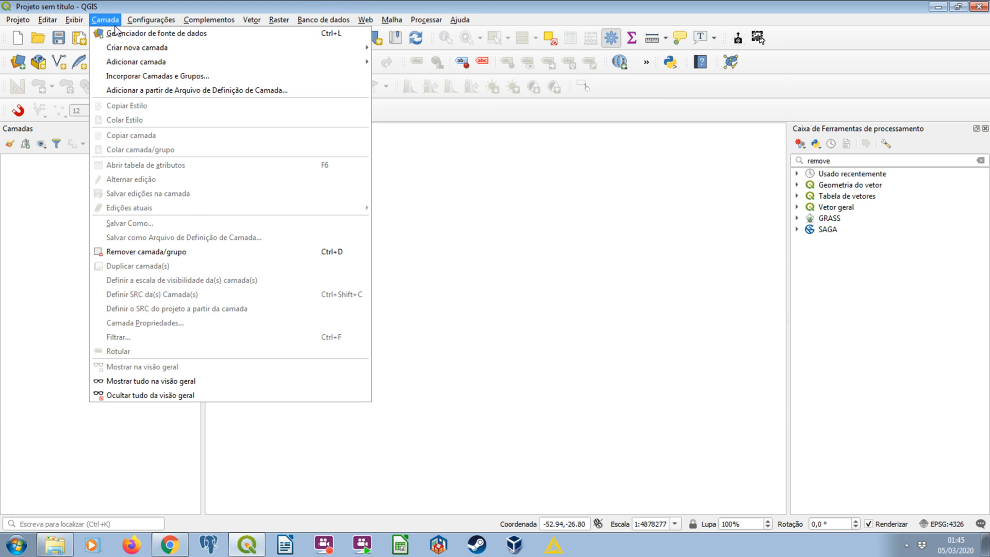
left_click(77, 176)
left_click(25, 143)
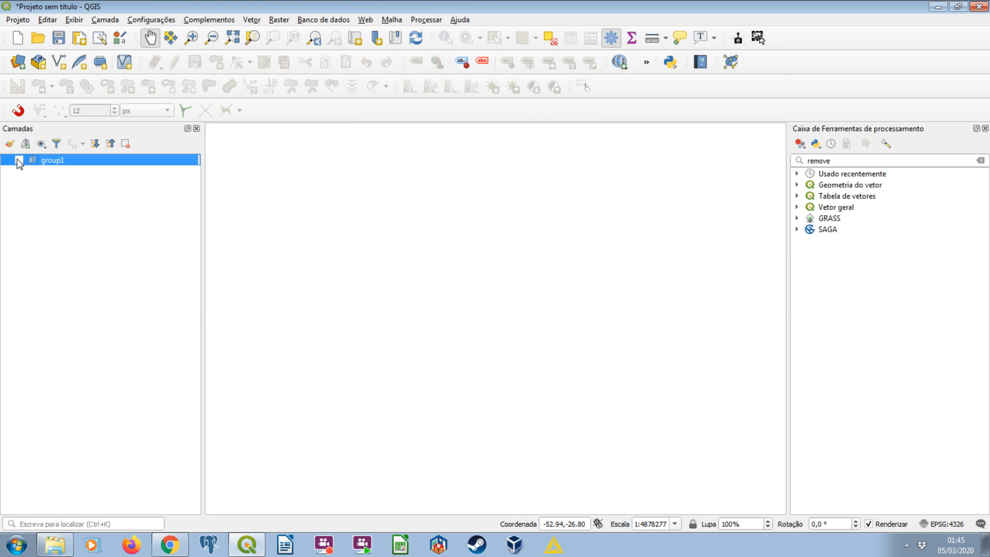
Start adding vector layers, browsing to the a_uso_solo_merged_menos_colunas_diss_saga2 folder with the file type set to GeoPackage.
left_click(110, 21)
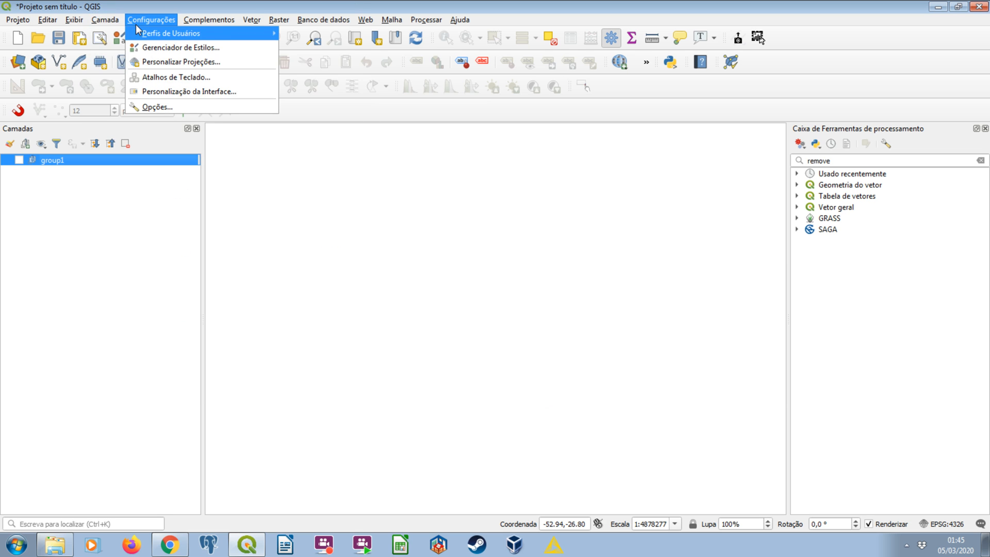
mouse_move(132, 67)
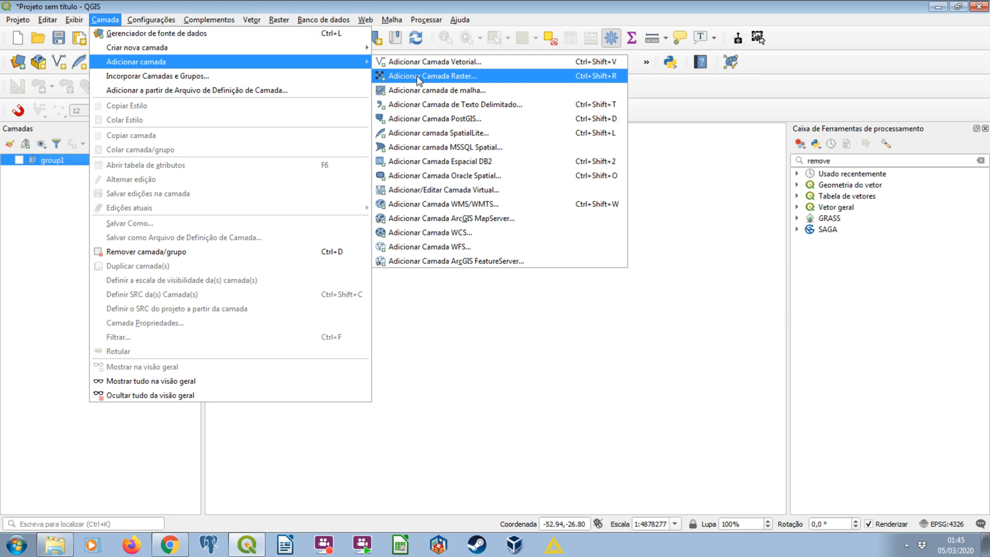
left_click(423, 64)
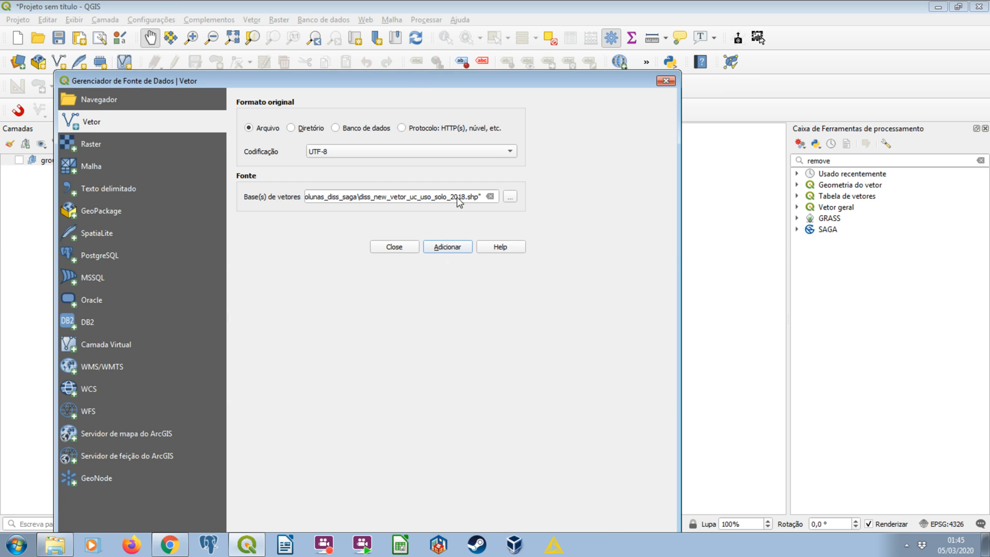
left_click(510, 196)
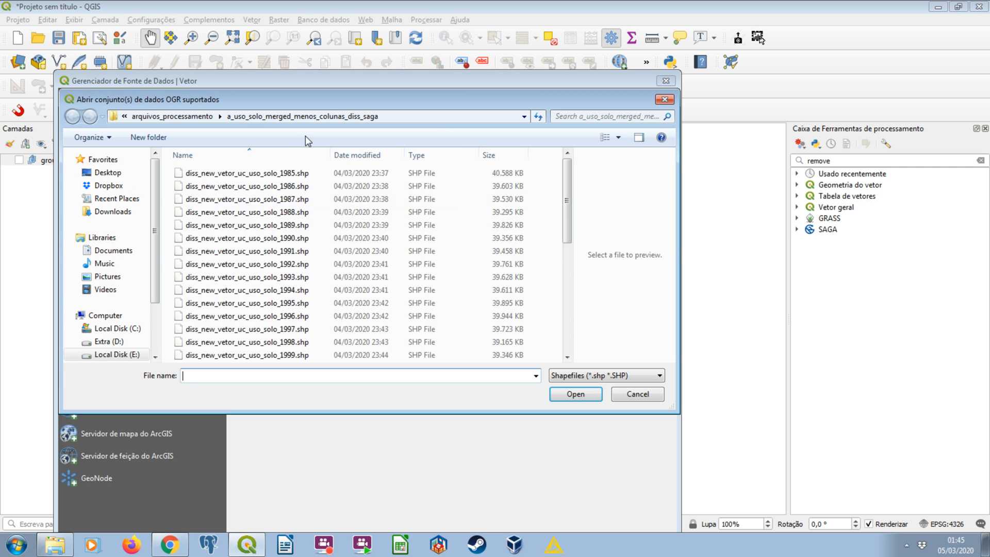
left_click(171, 116)
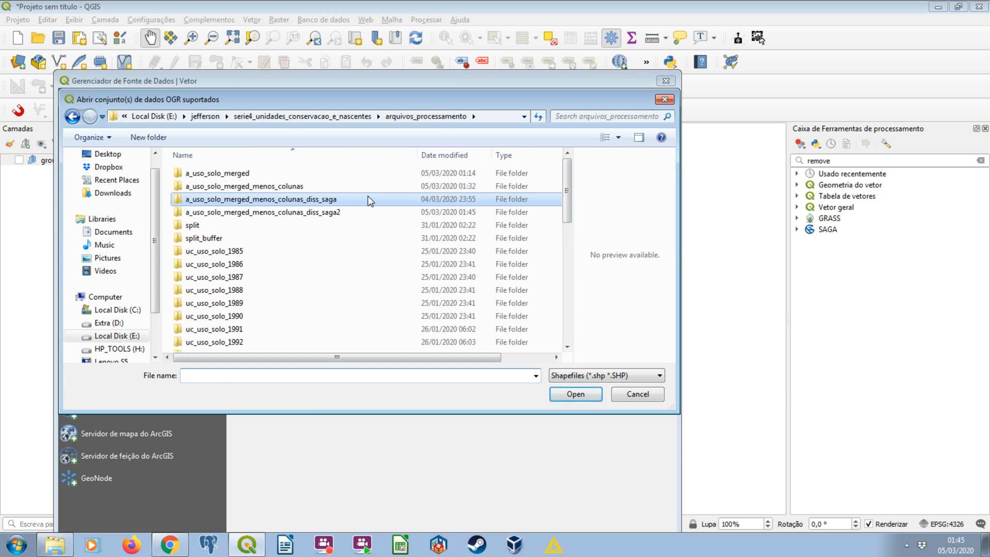
double_click(309, 212)
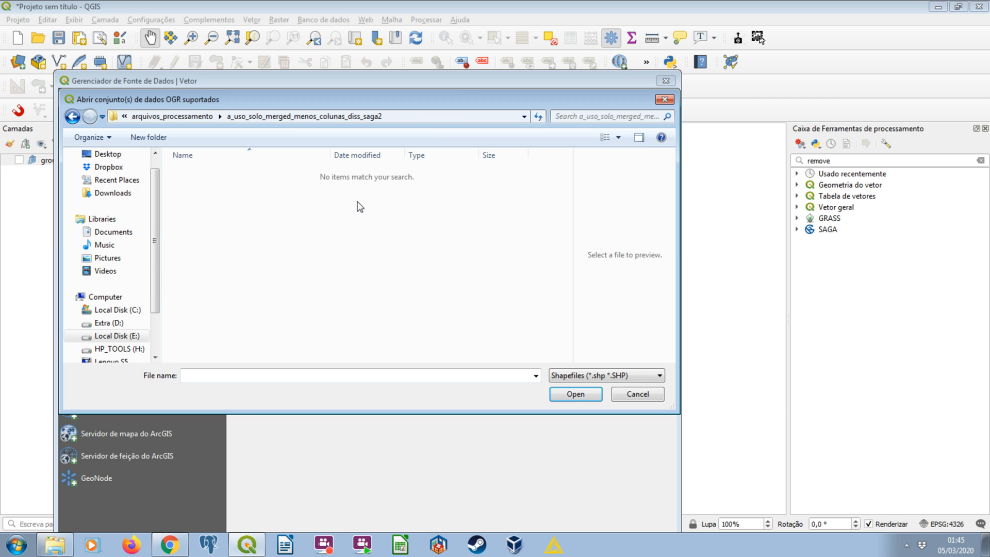
left_click(623, 379)
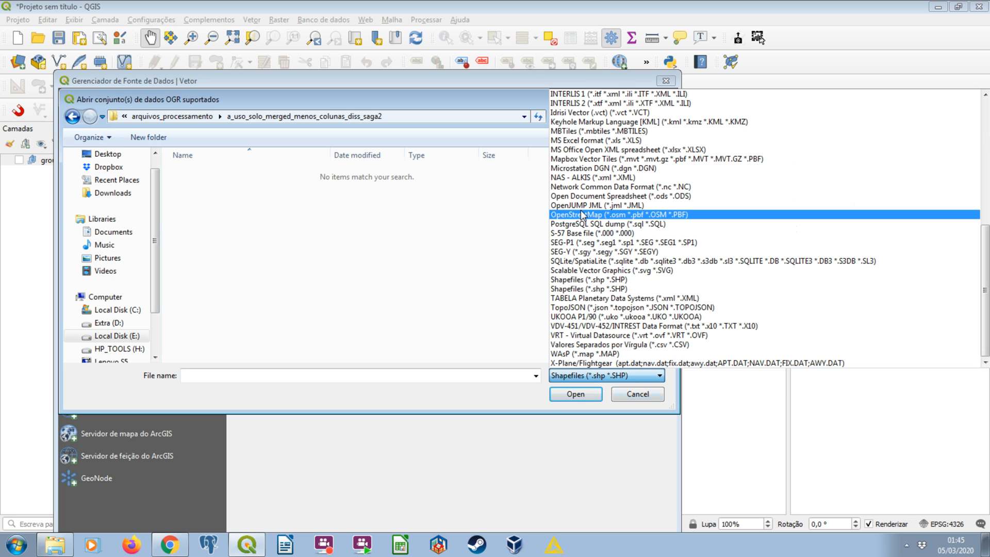
scroll(613, 216, "up", 6)
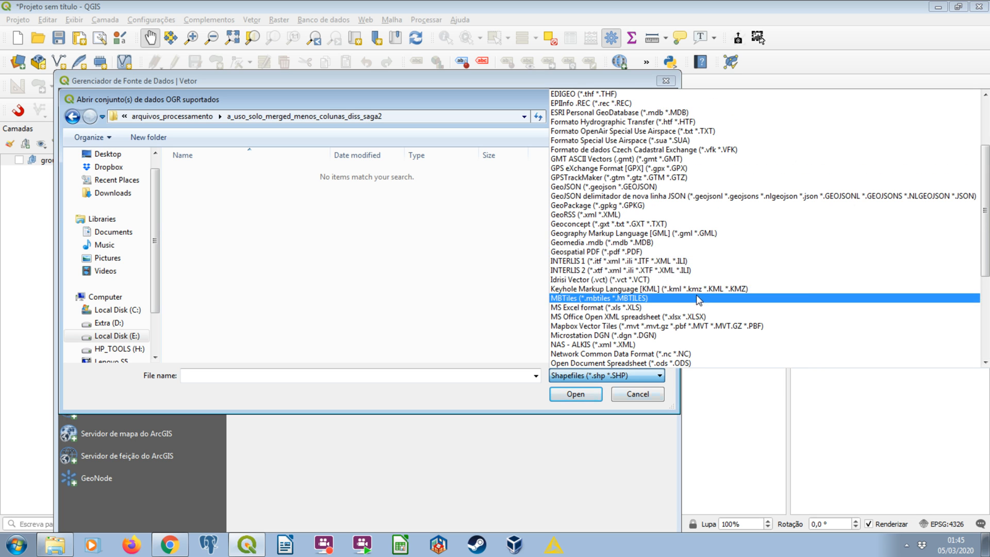
left_click(667, 205)
Add all yearly vetor_uc_uso_solo GeoPackages from 1985 to 2018 to the group and look over the layer list.
left_click(317, 251)
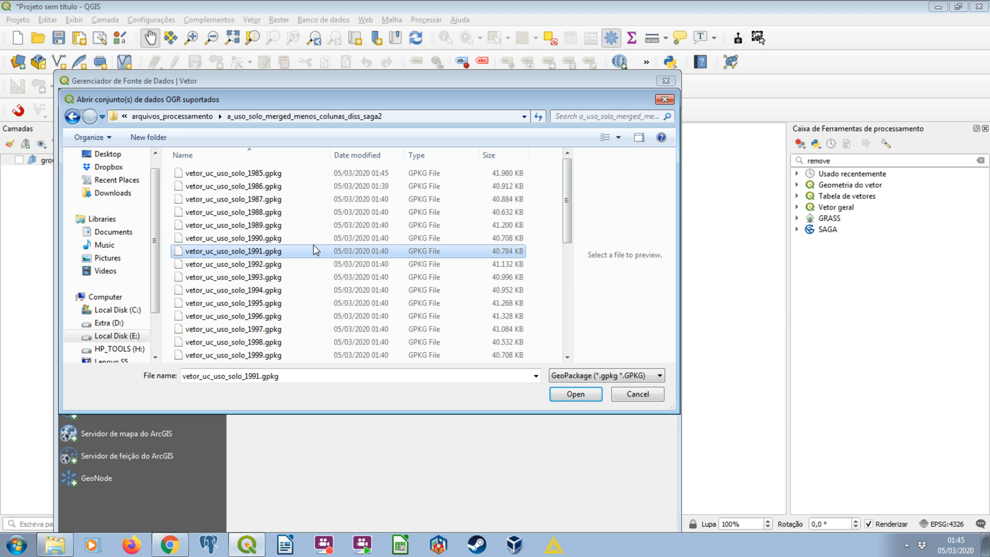
key("ctrl+a")
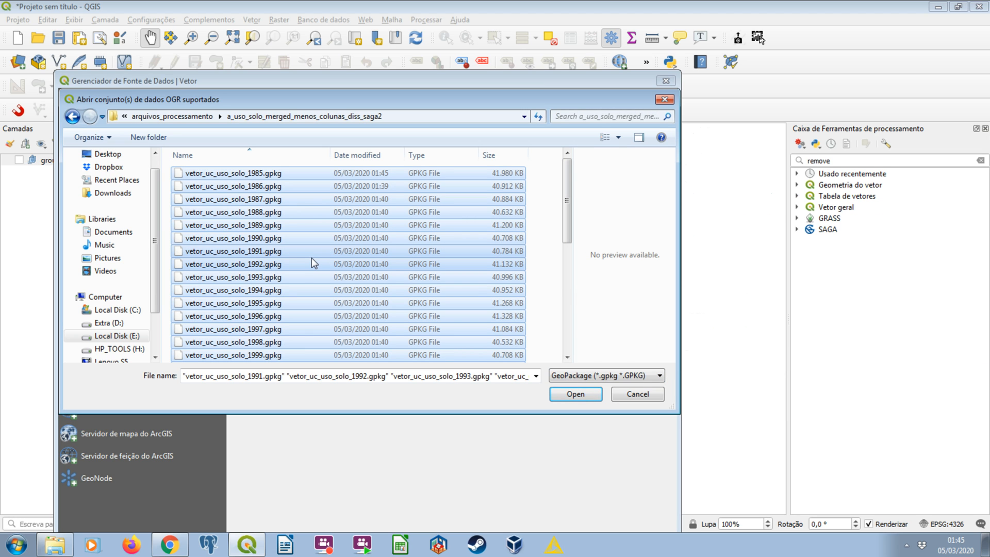
key("Return")
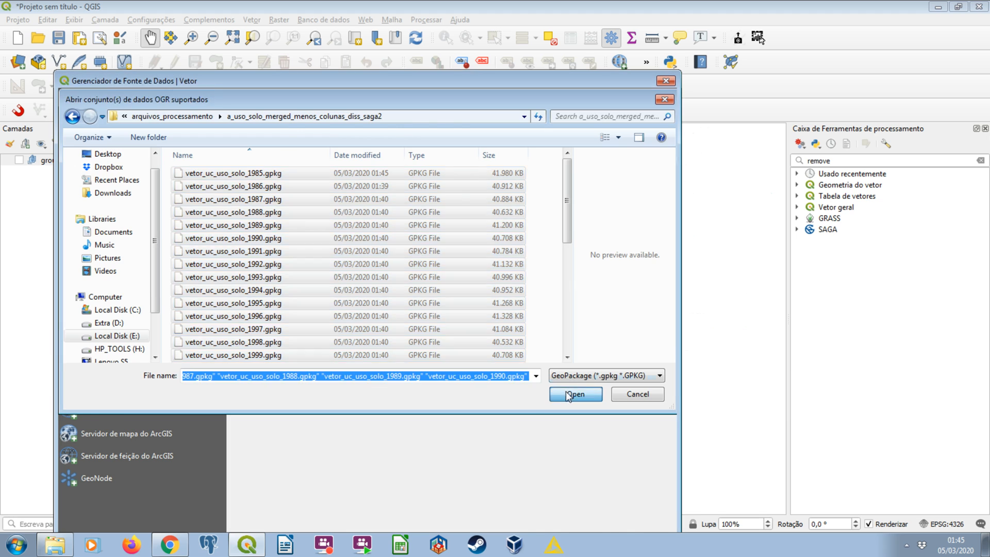
left_click_drag(528, 76, 537, 25)
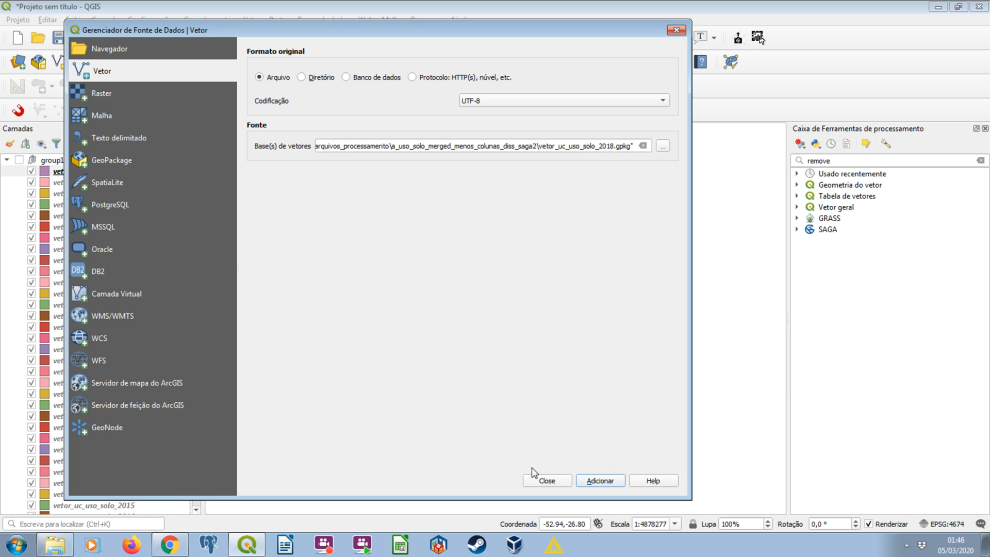
left_click(546, 481)
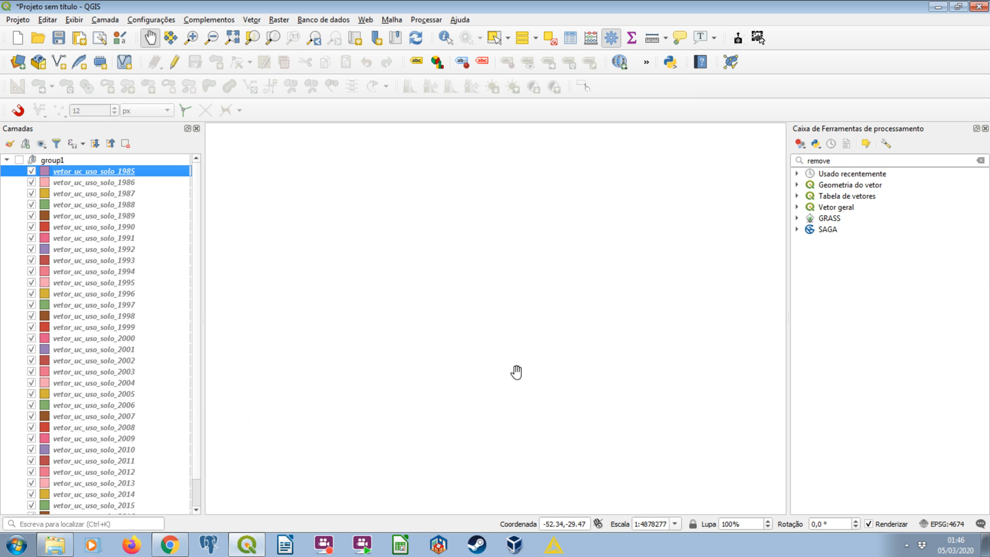
scroll(126, 355, "down", 1)
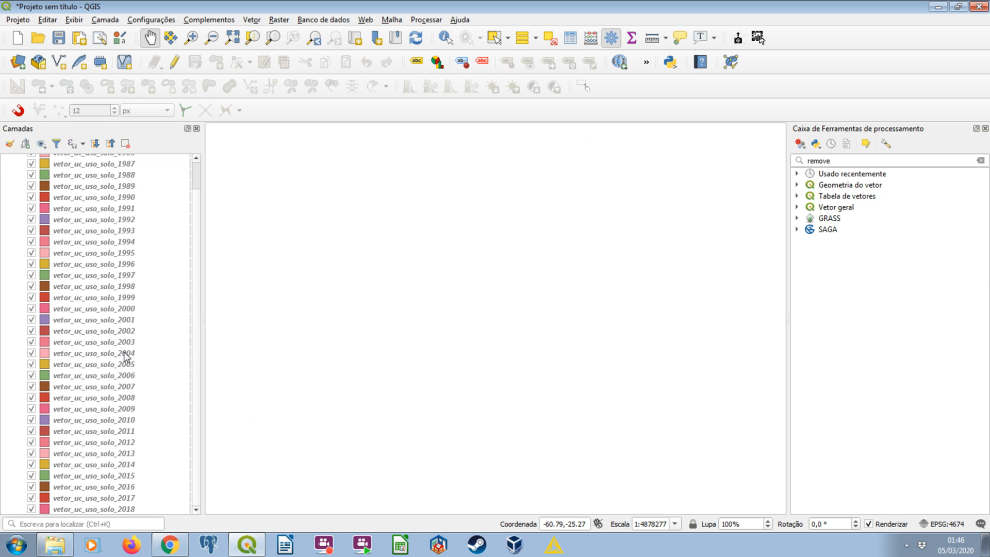
scroll(124, 352, "up", 1)
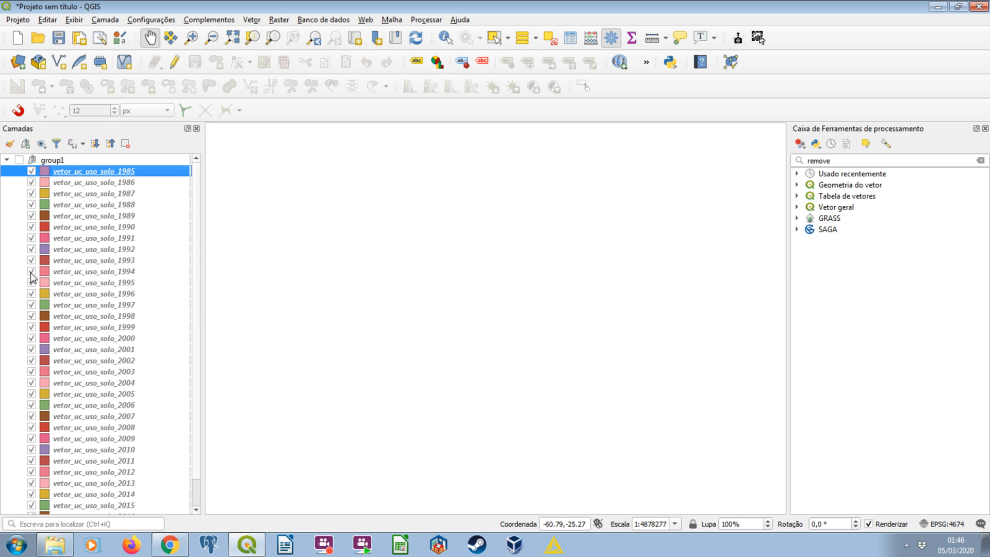
Open the DB Manager, connect to the postgres PostGIS database and expand the unidades_conservacao schema.
left_click(279, 20)
mouse_move(309, 21)
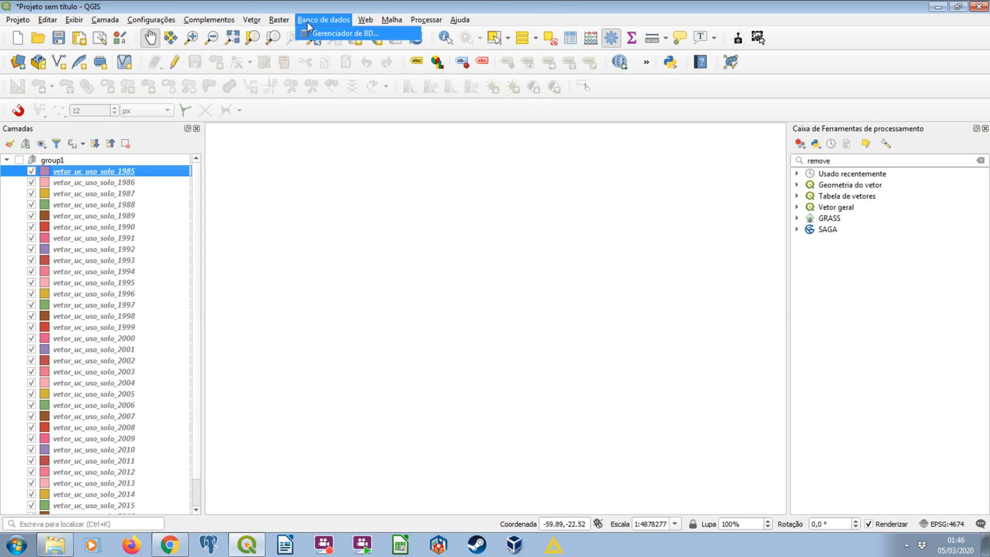
left_click(330, 33)
left_click(507, 96)
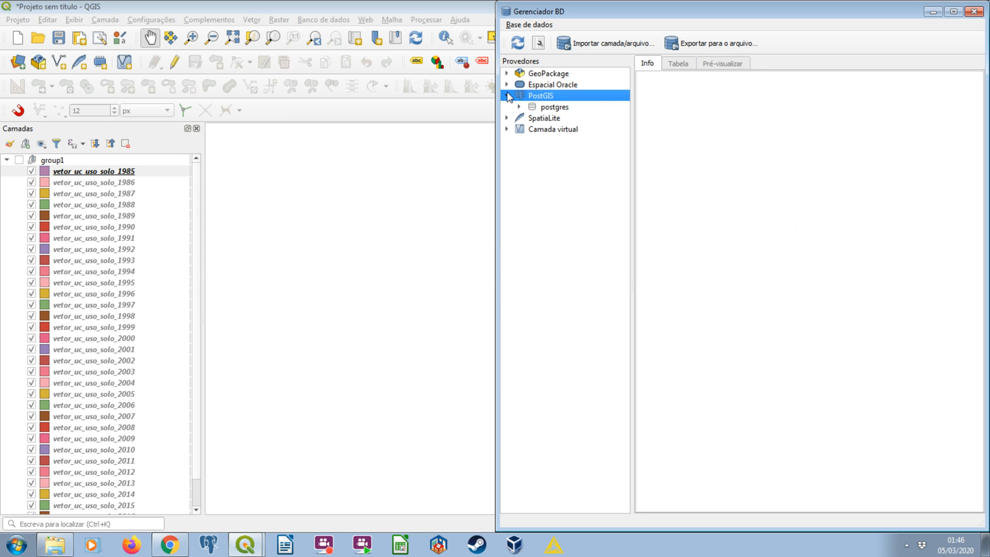
left_click(554, 107)
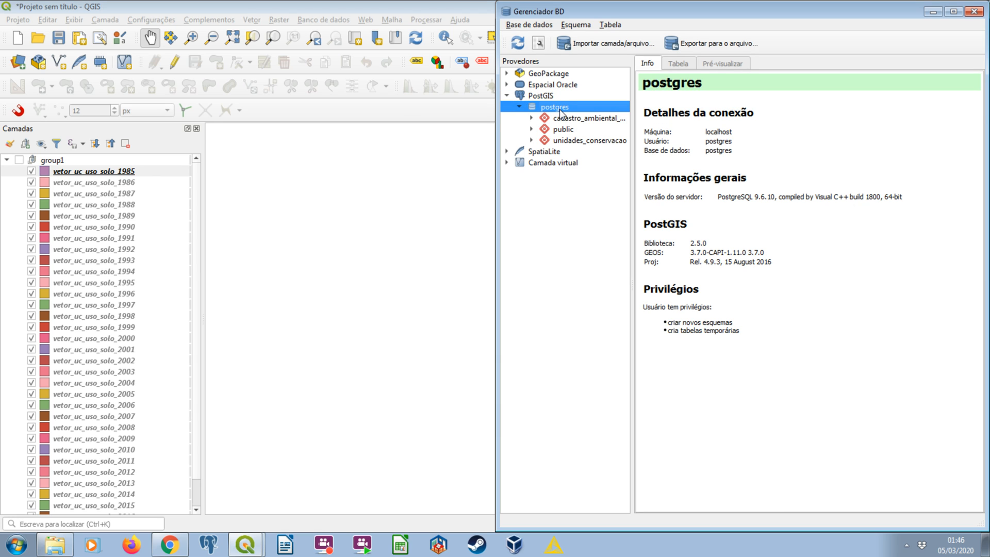
left_click_drag(496, 111, 371, 112)
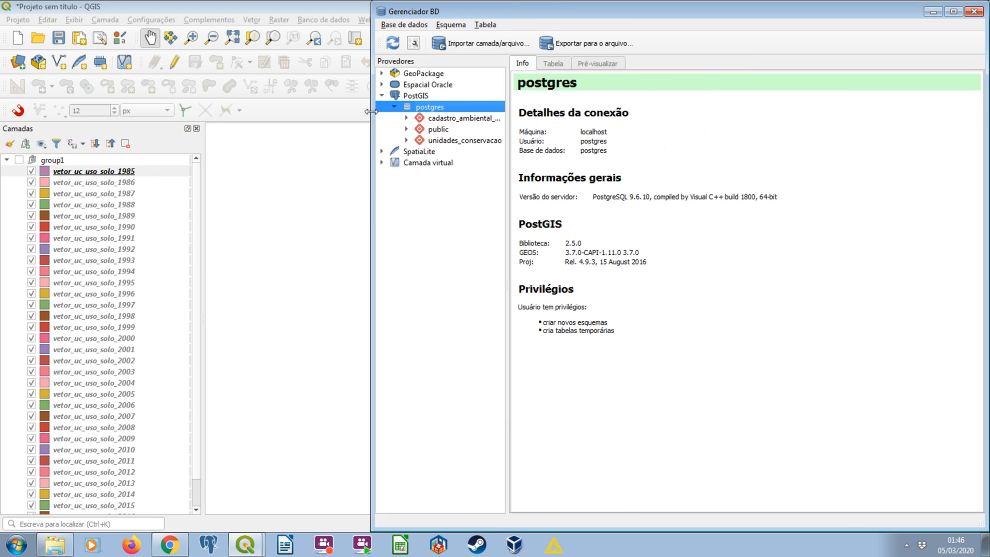
left_click(408, 140)
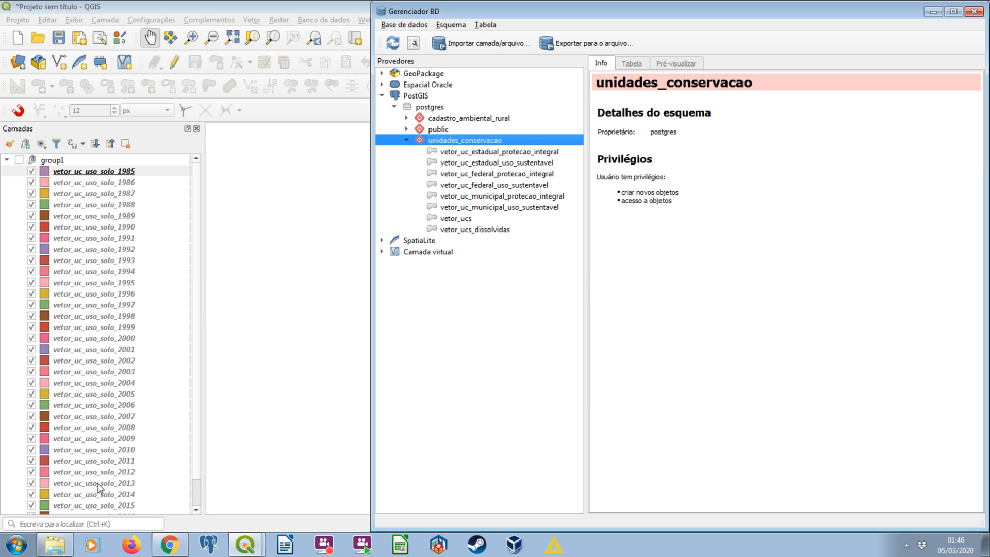
Switch to the file explorer and review the merged, column-reduced and dissolved a_uso_solo folders inside arquivos_processamento.
left_click(60, 544)
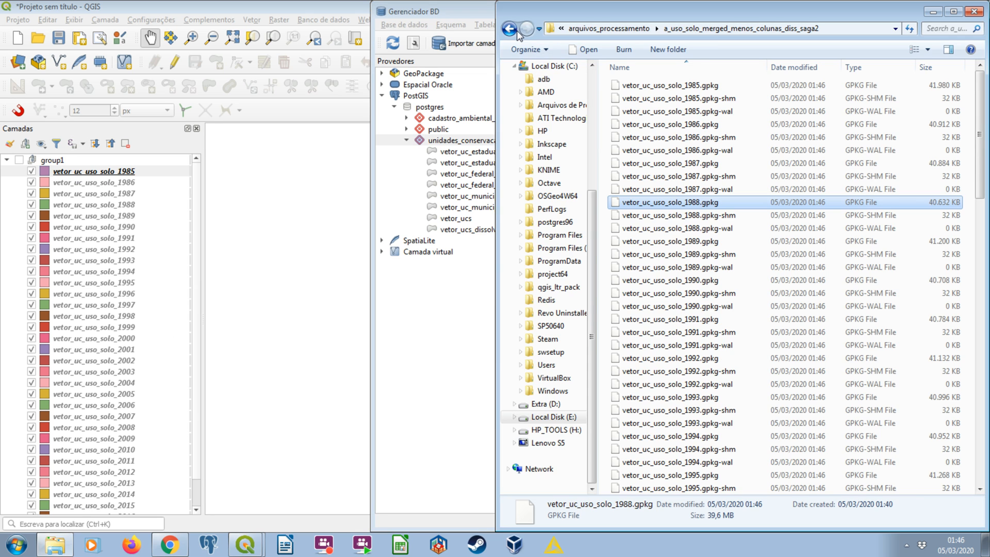
left_click(509, 29)
double_click(687, 115)
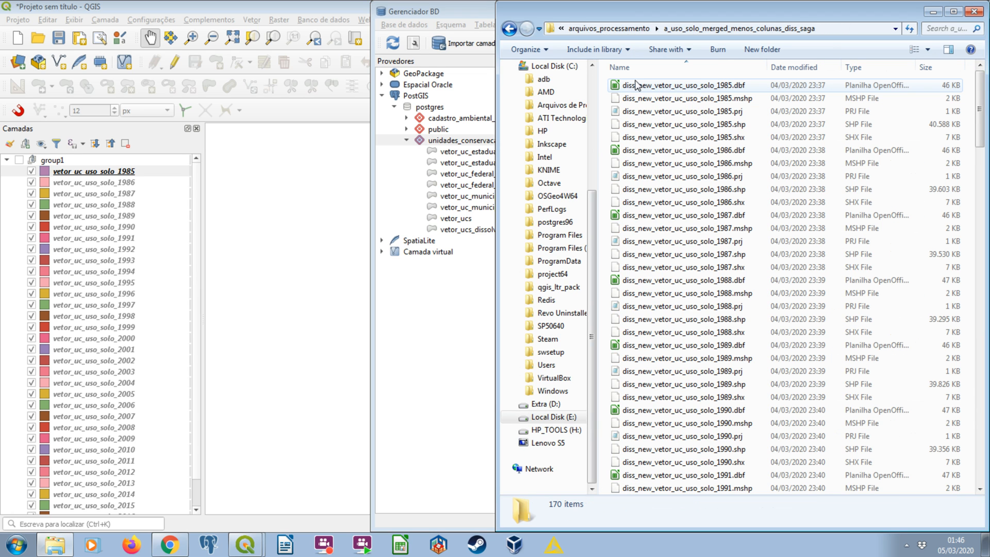
left_click(509, 28)
double_click(656, 86)
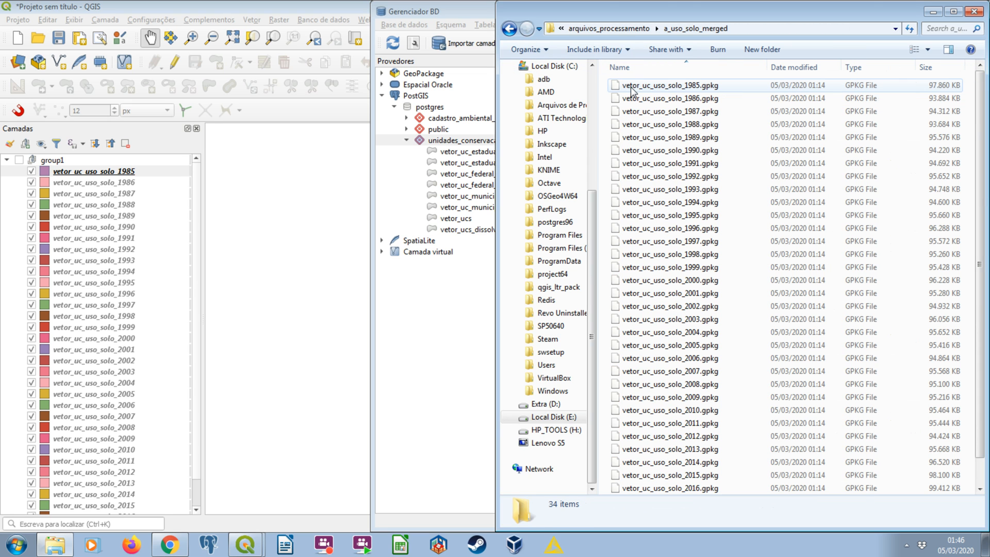
left_click(508, 30)
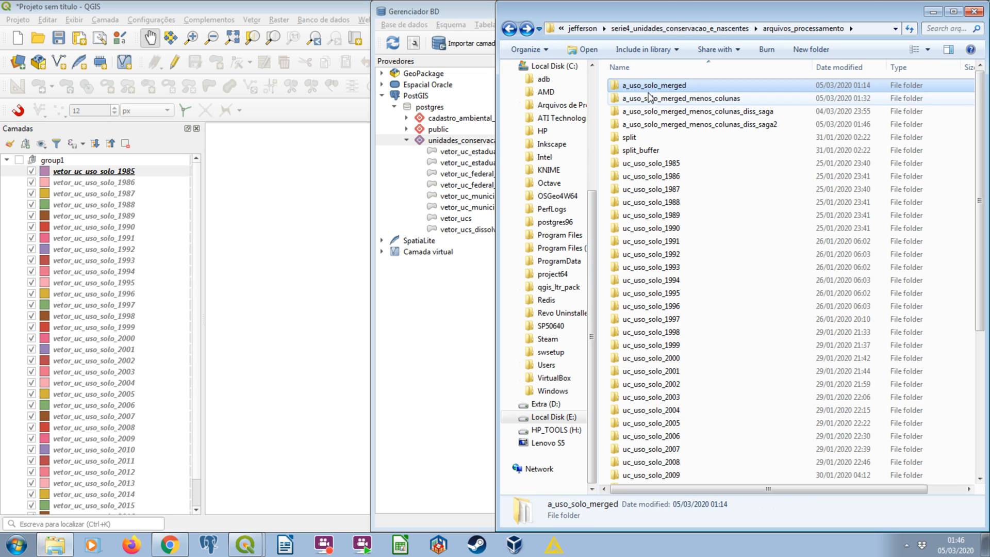
double_click(630, 95)
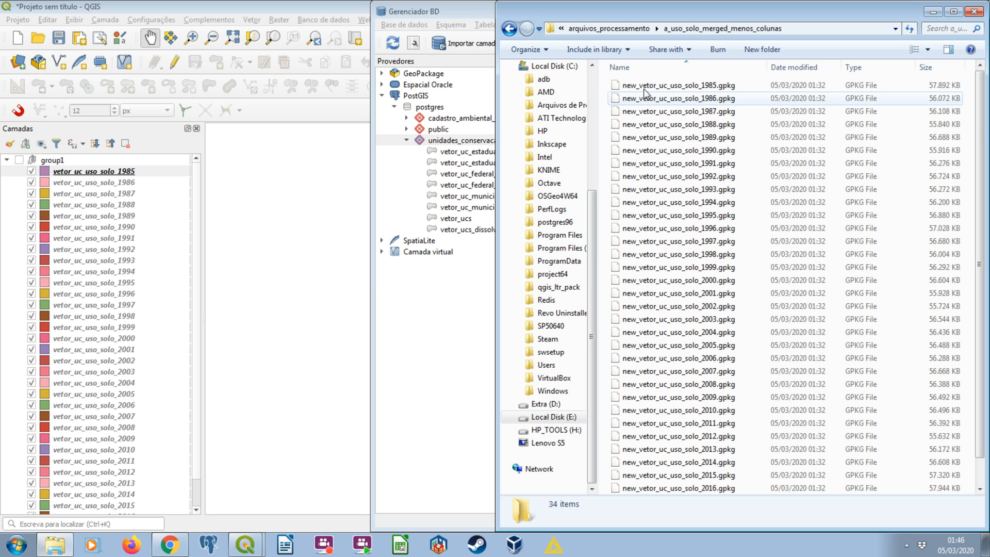
key("BackSpace")
key("Down")
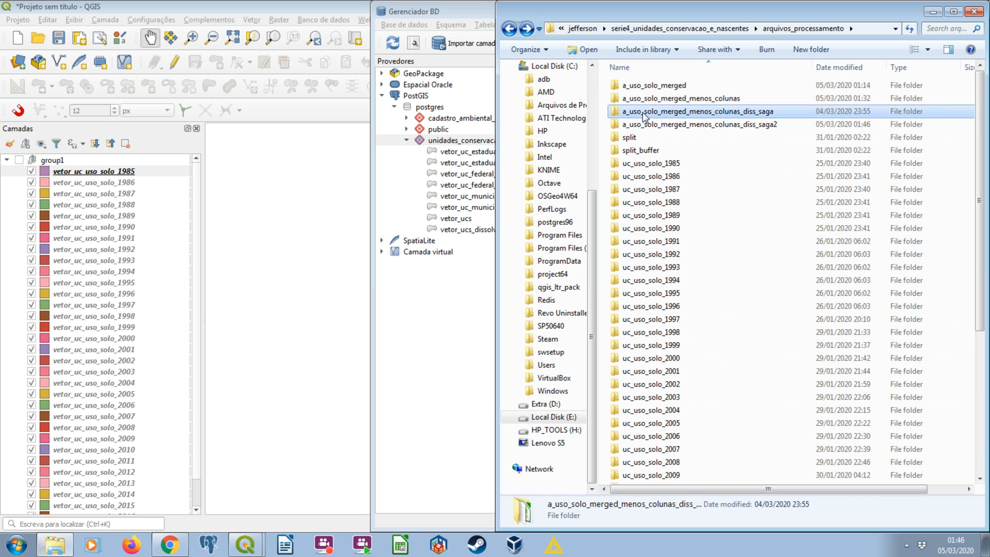
key("Return")
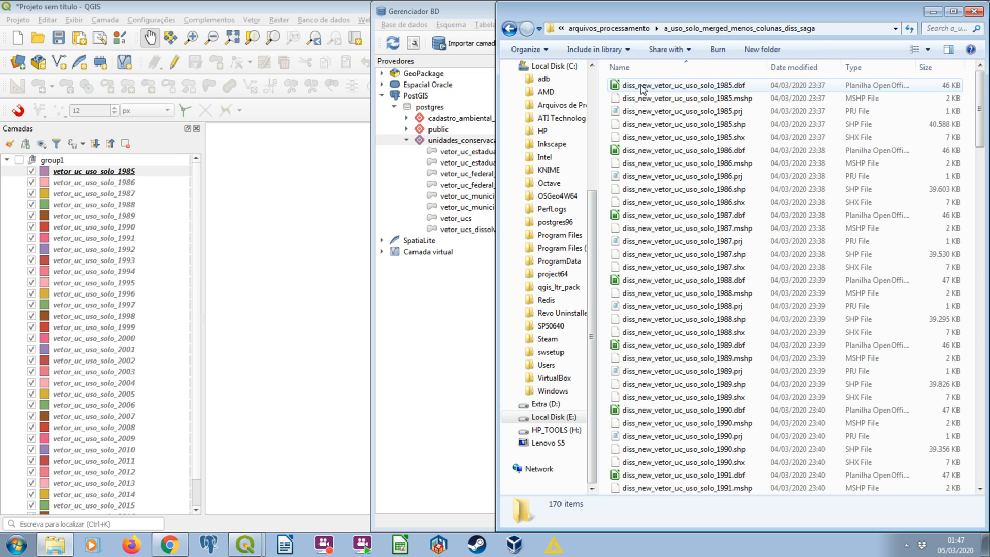
left_click(514, 31)
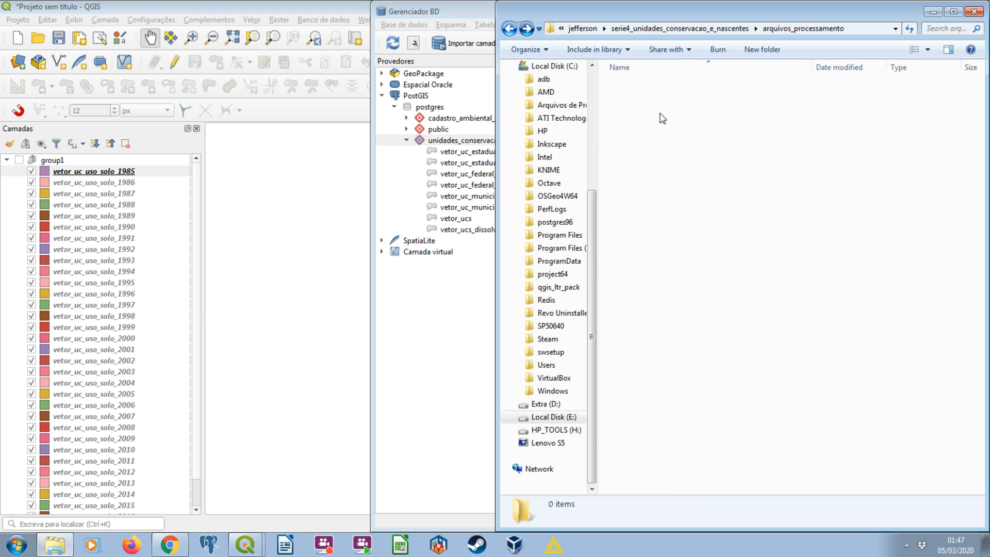
double_click(697, 124)
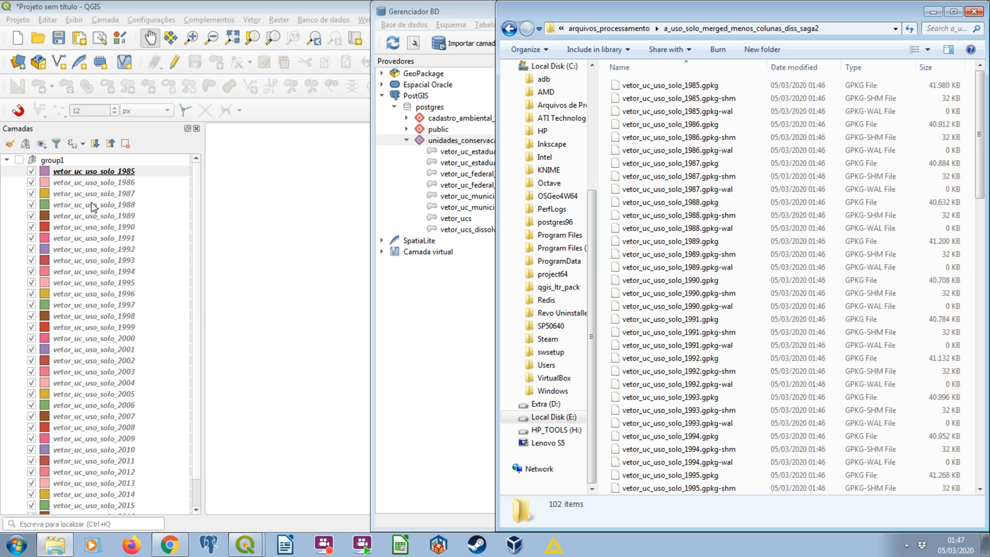
Return to the DB Manager and examine the vector layer import options for the unidades_conservacao schema, closing them without importing.
left_click(328, 167)
left_click(451, 142)
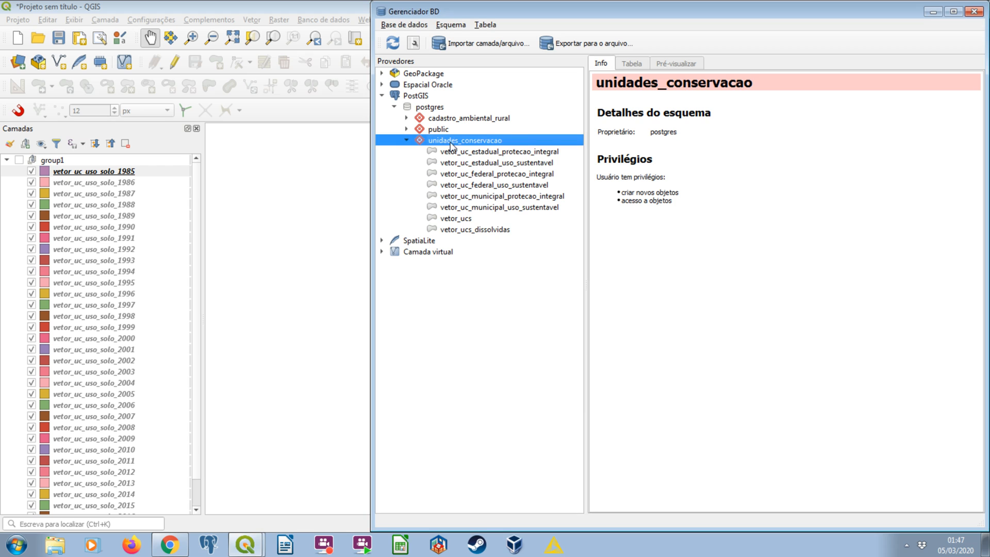
left_click(451, 143)
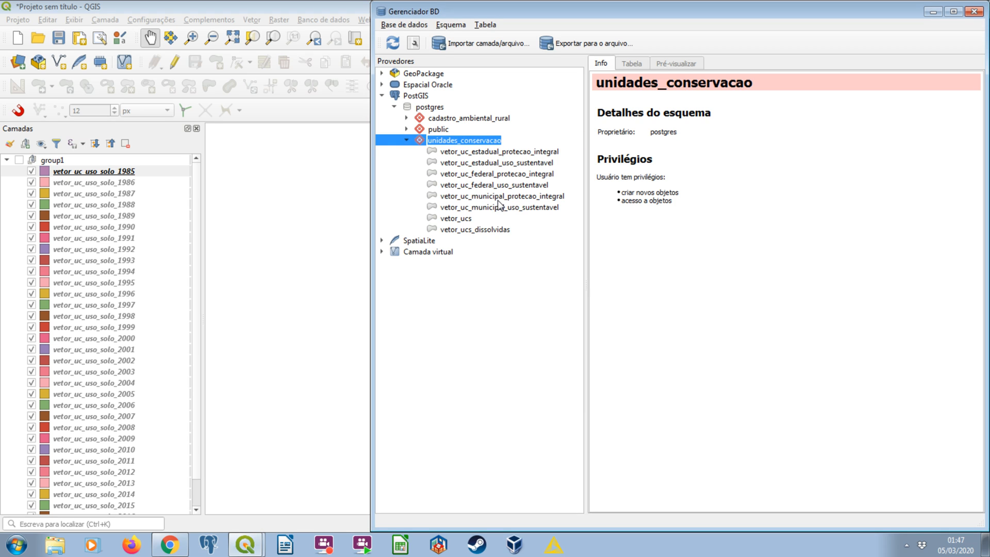
left_click(492, 44)
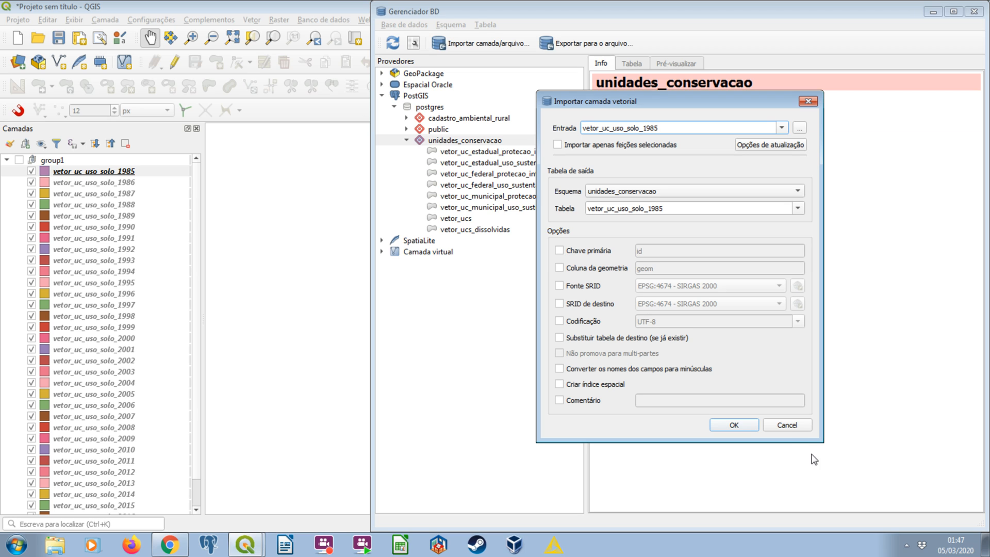
left_click(797, 423)
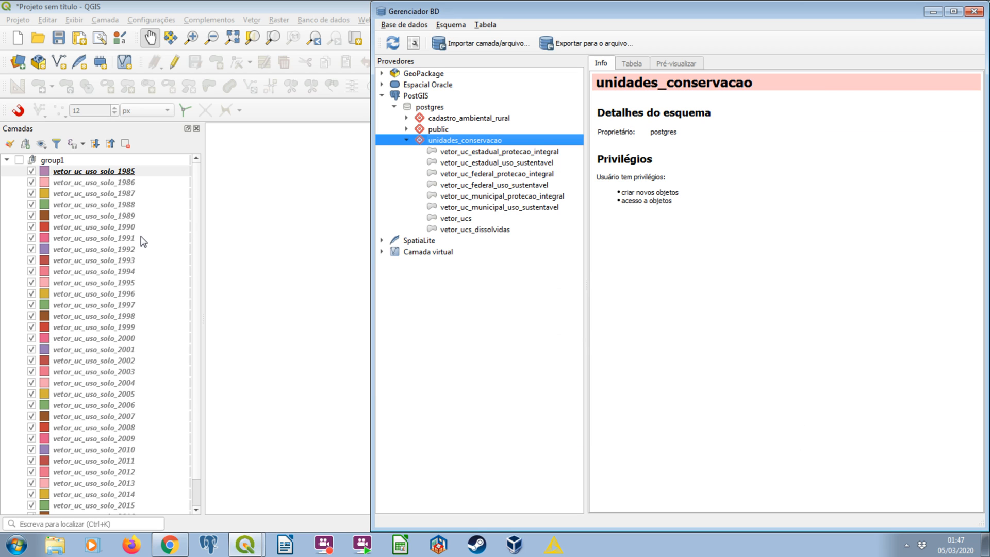
Search the processing tools for "post" and open Exportar para PostgreSQL (conexões disponíveis) as a batch process.
left_click_drag(576, 14, 494, 25)
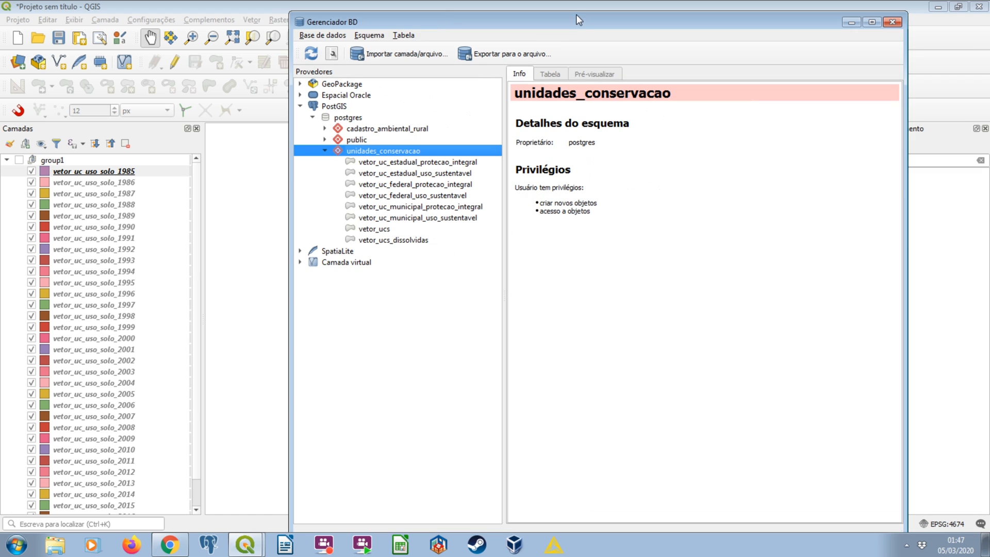
left_click(578, 7)
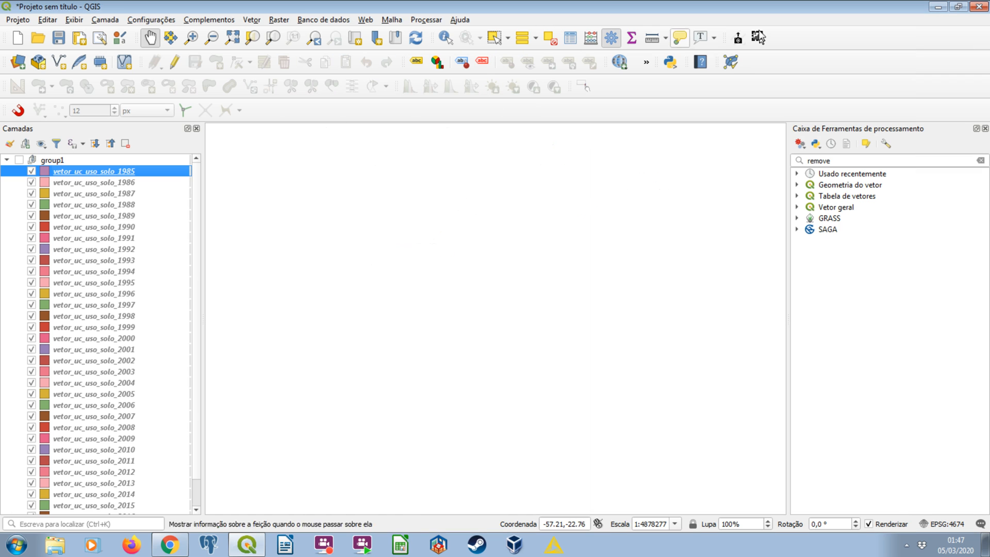
double_click(829, 160)
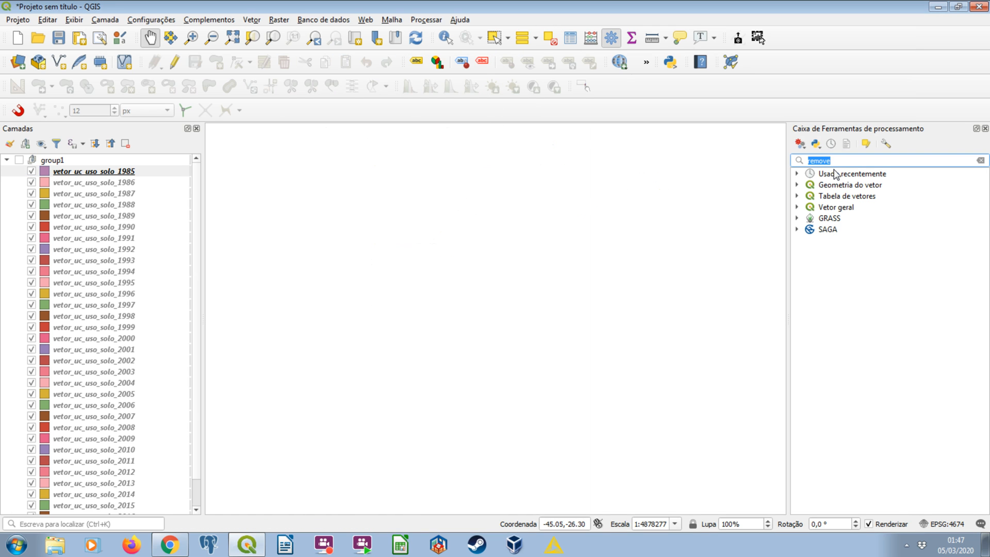
type("post")
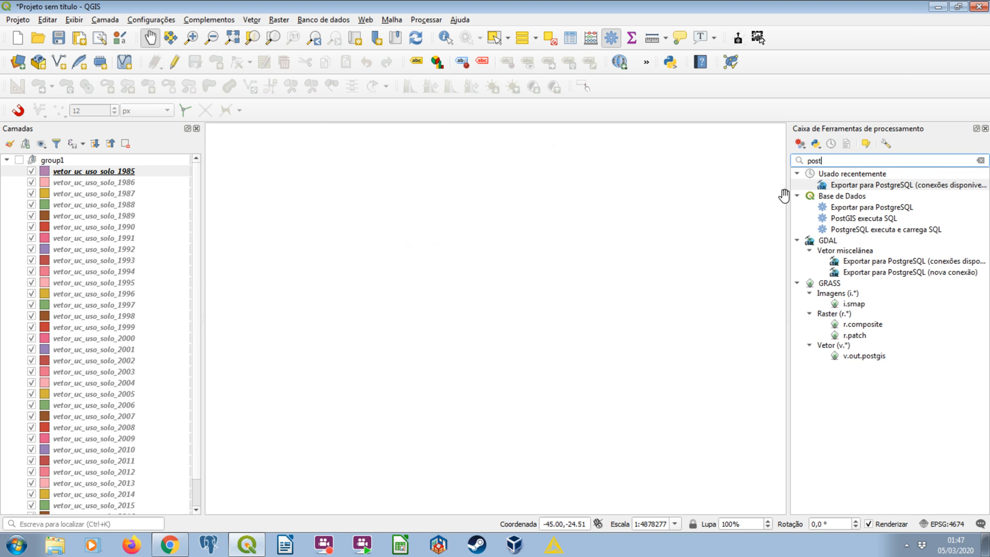
left_click_drag(783, 195, 689, 194)
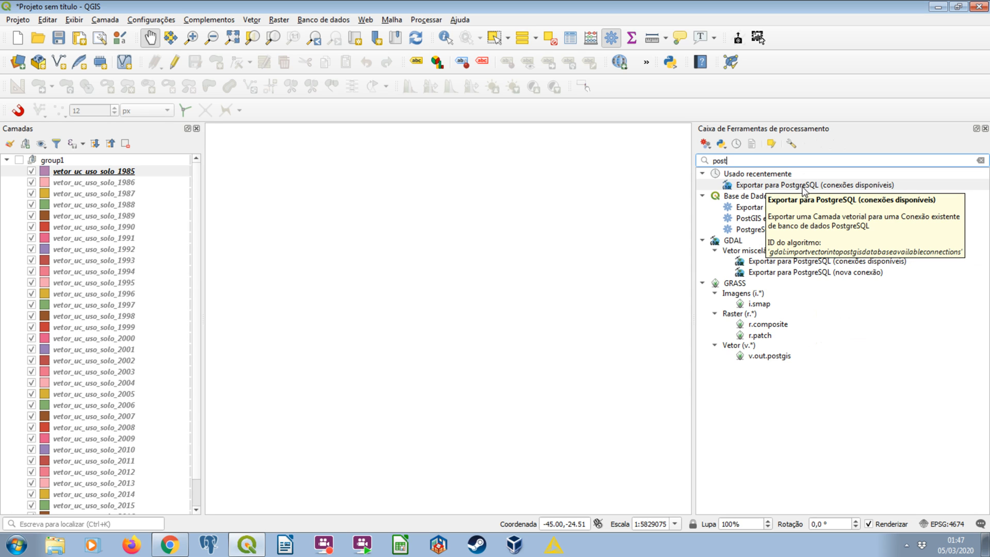
left_click(813, 186)
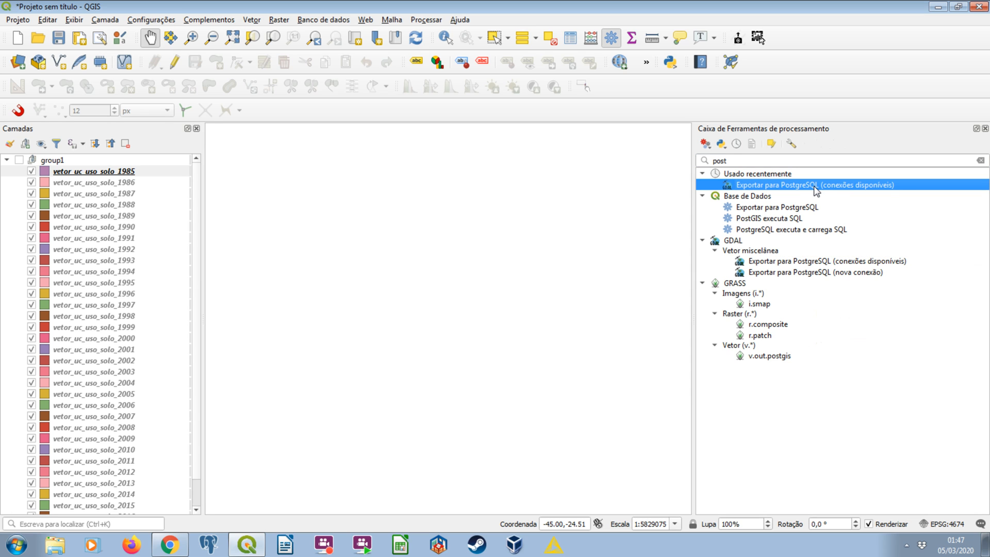
right_click(814, 187)
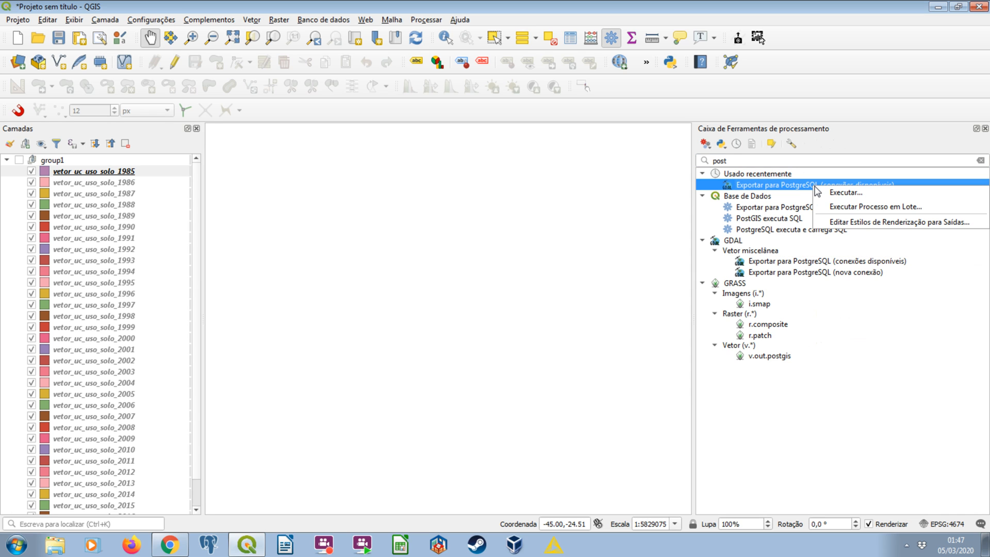
left_click(843, 205)
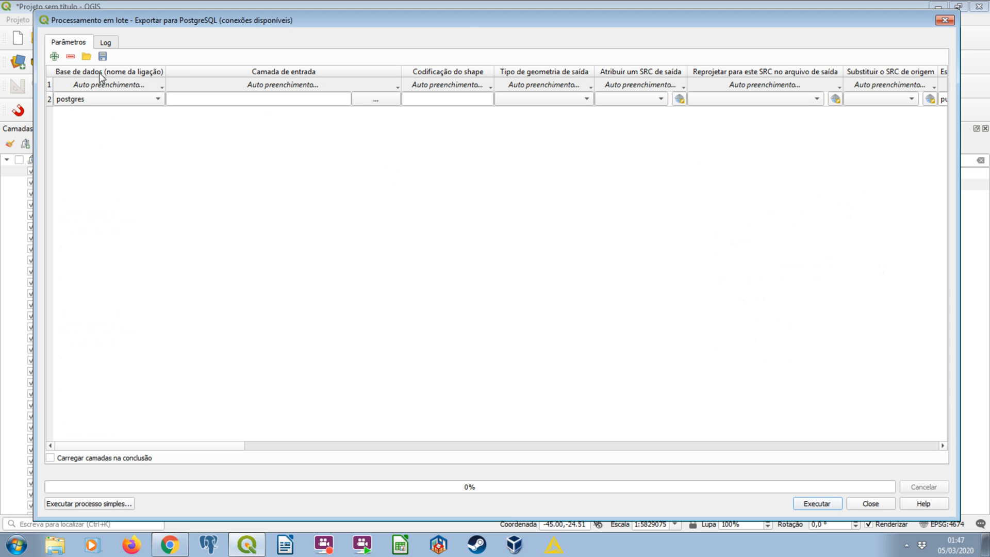
Load all vetor_uc_uso_solo layers as batch input layers, keeping postgres as the database connection.
left_click(106, 96)
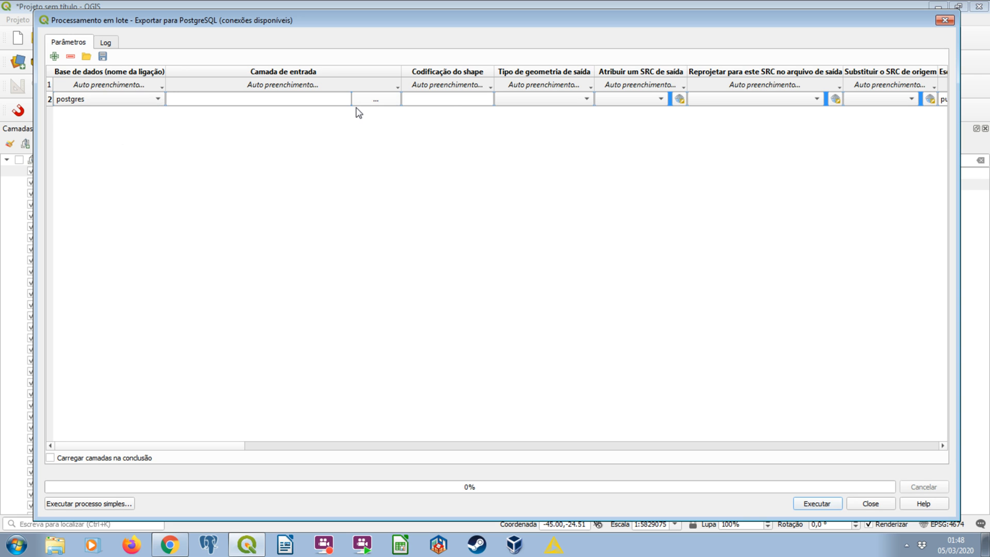
left_click(374, 99)
left_click(398, 107)
left_click(835, 180)
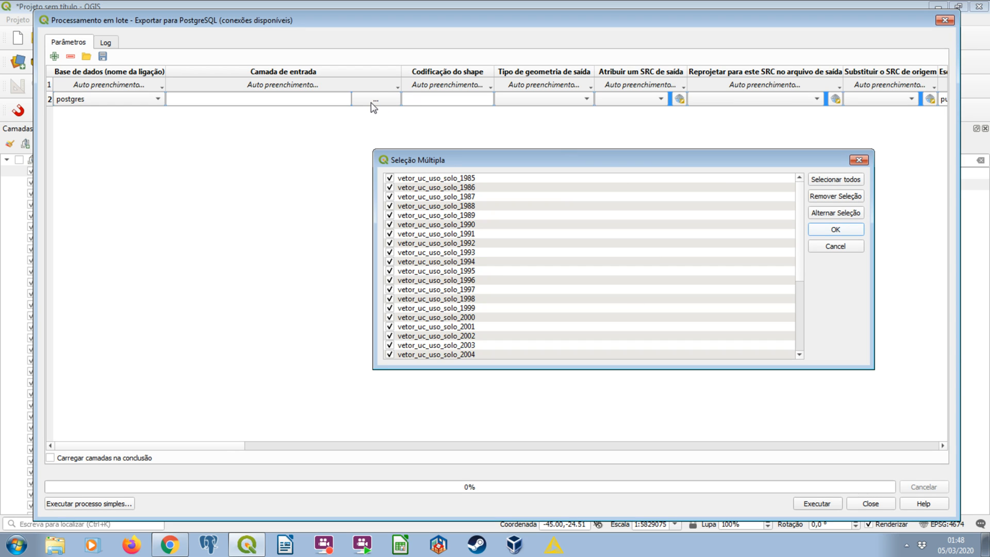
key("Return")
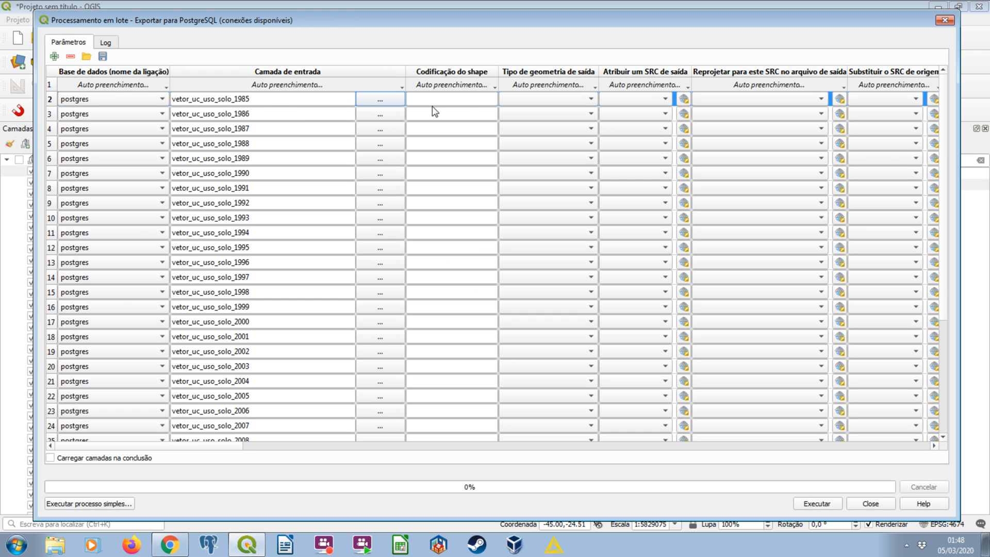
Set the shape encoding to utf-8 for every row of the batch.
left_click(469, 100)
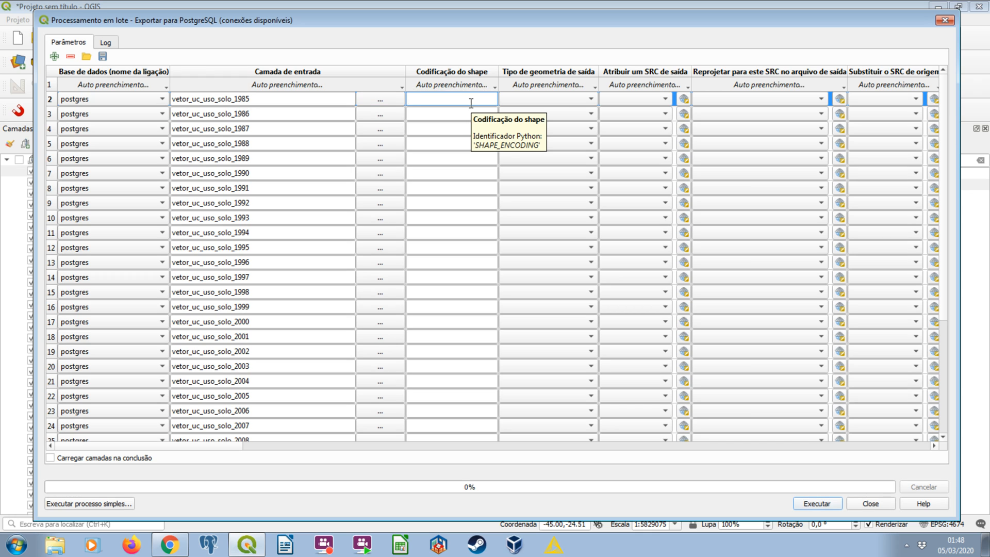
type("utf-8")
left_click(456, 84)
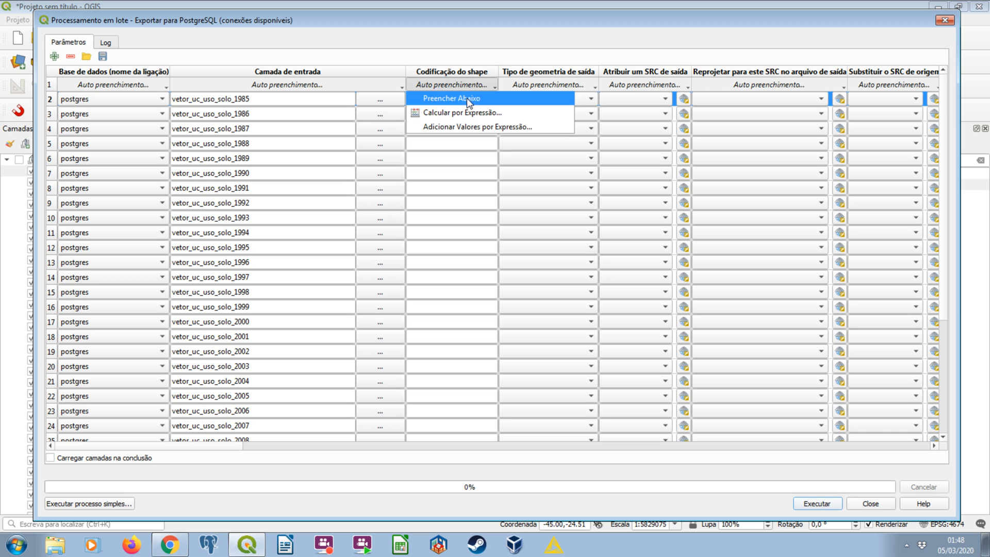
left_click(471, 102)
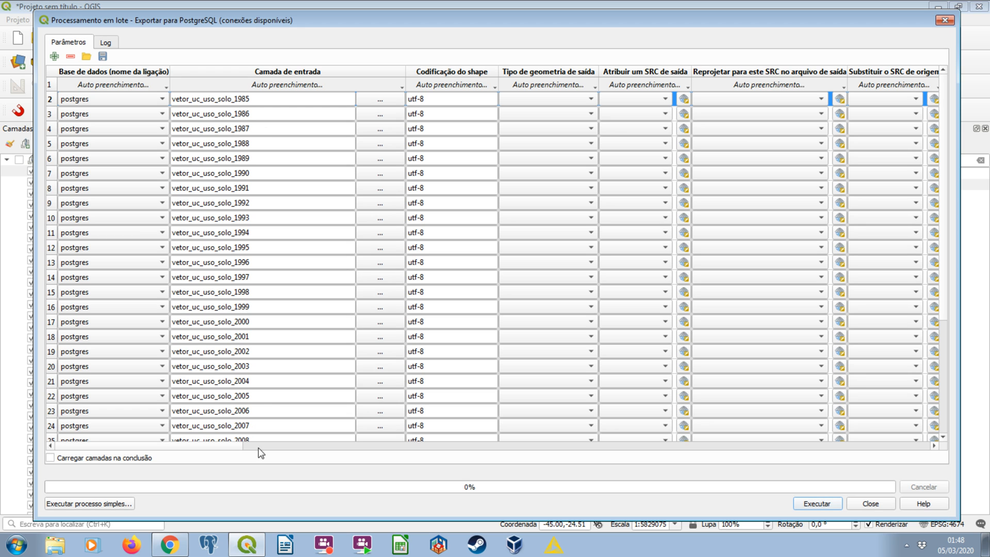
Set the target schema to unidades_conservacao for every row of the batch.
left_click(934, 446)
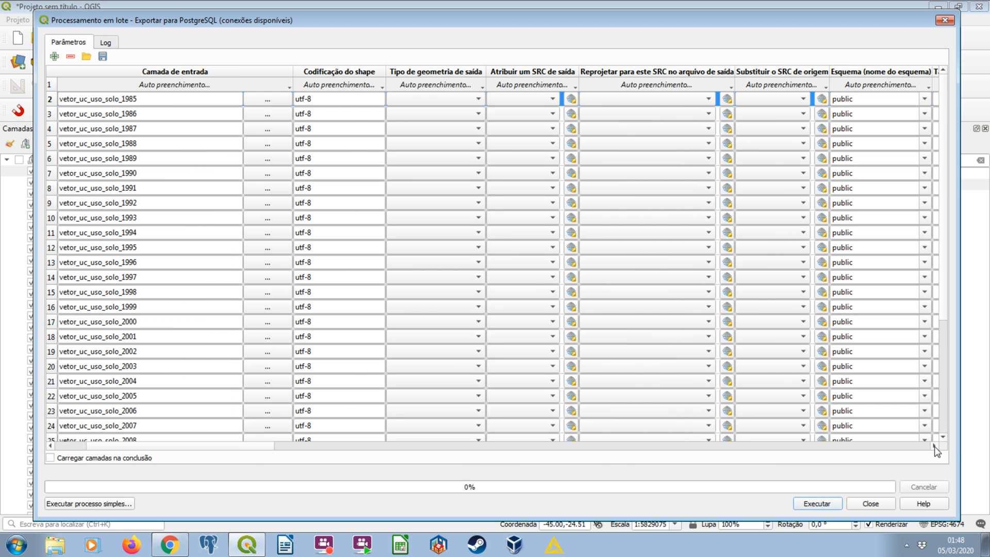
left_click(933, 445)
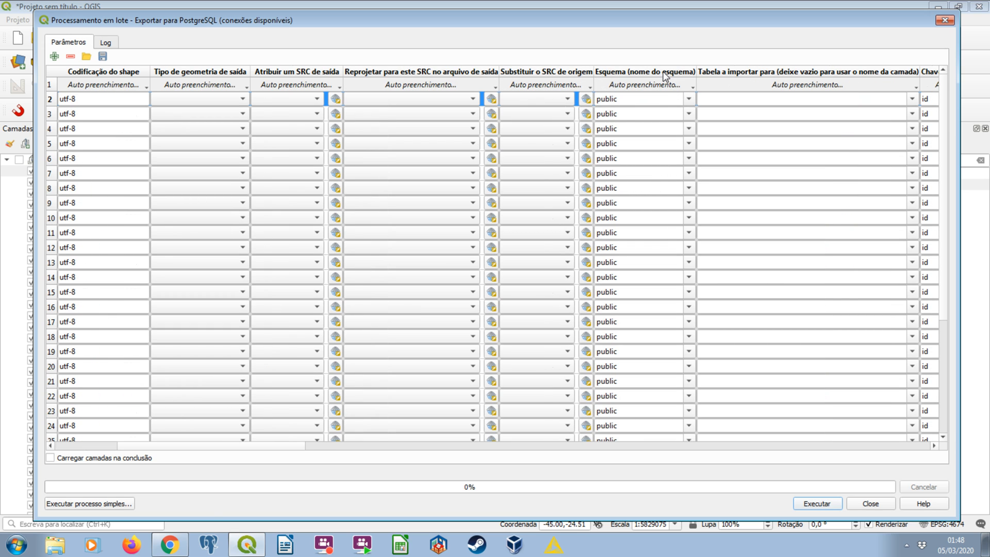
left_click(689, 99)
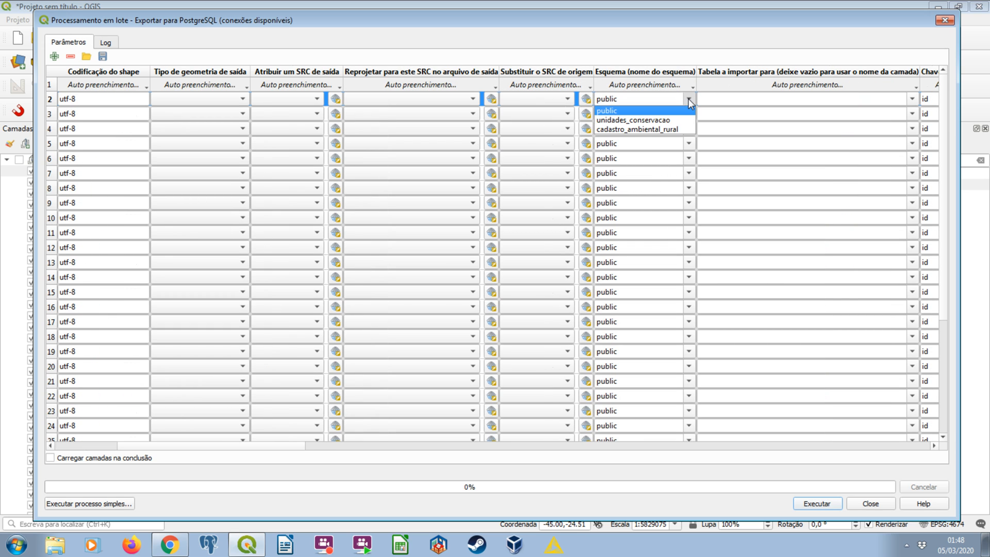
left_click(652, 120)
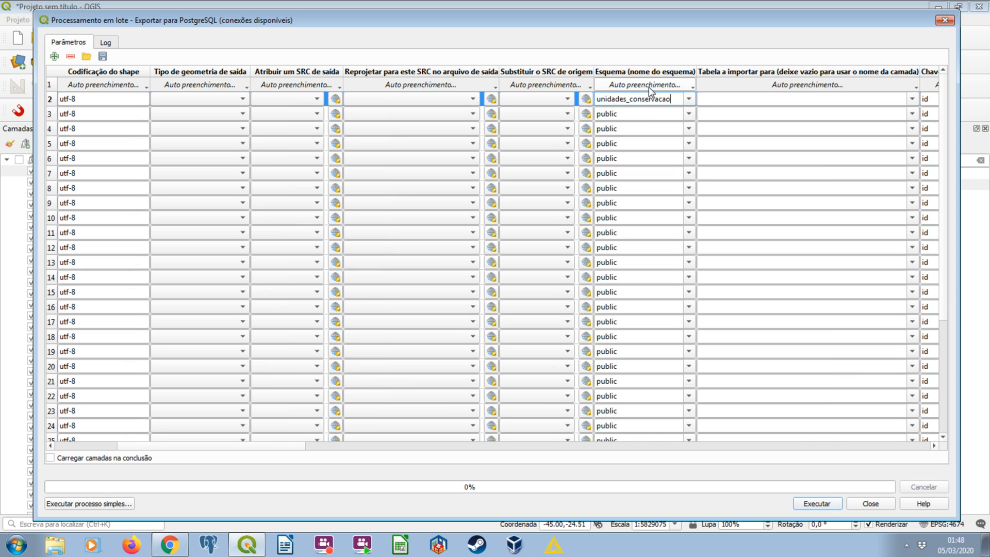
left_click(648, 86)
left_click(646, 99)
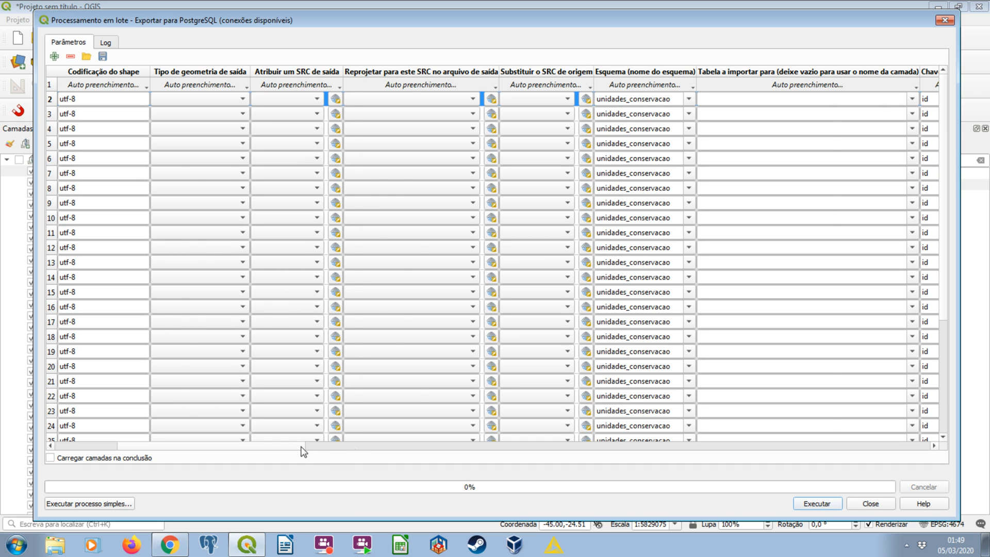
Name the new primary key field pk in every batch row, leaving the destination table names empty.
left_click_drag(303, 446, 238, 446)
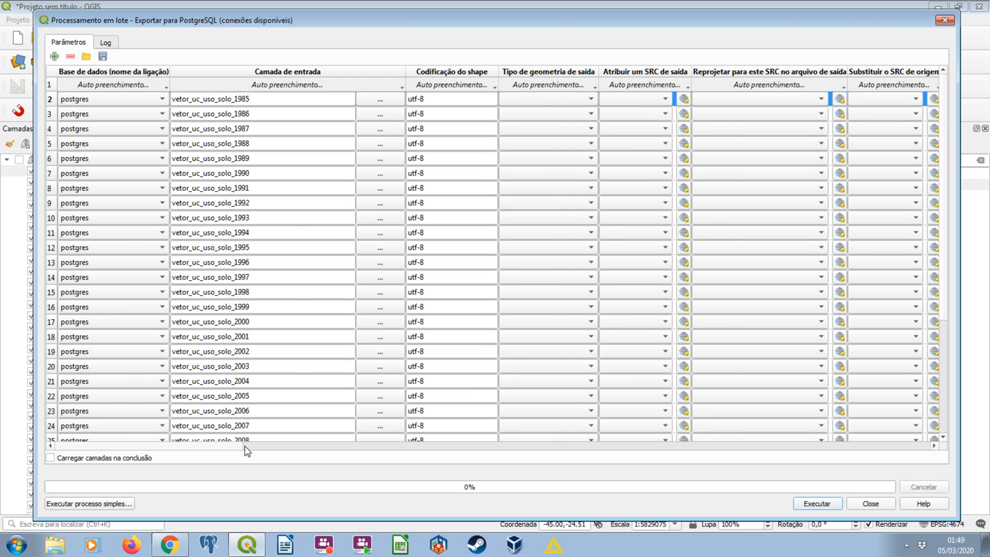
left_click_drag(245, 446, 414, 448)
left_click(379, 449)
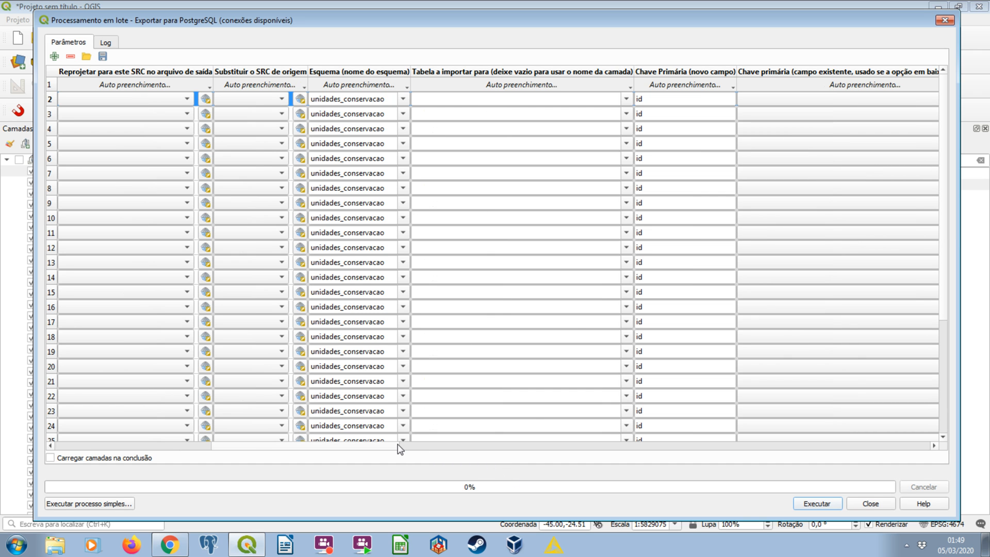
left_click_drag(400, 448, 241, 449)
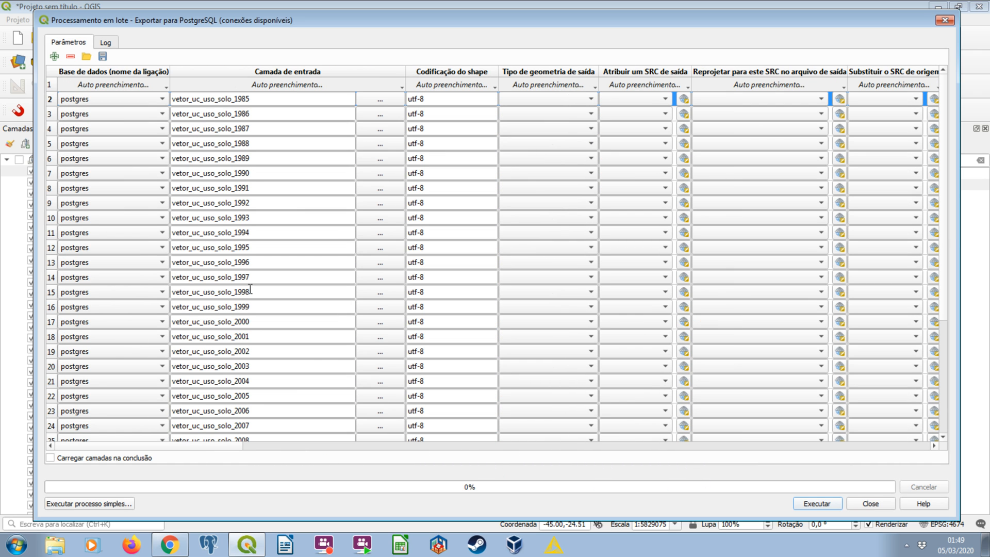
left_click_drag(327, 454, 416, 459)
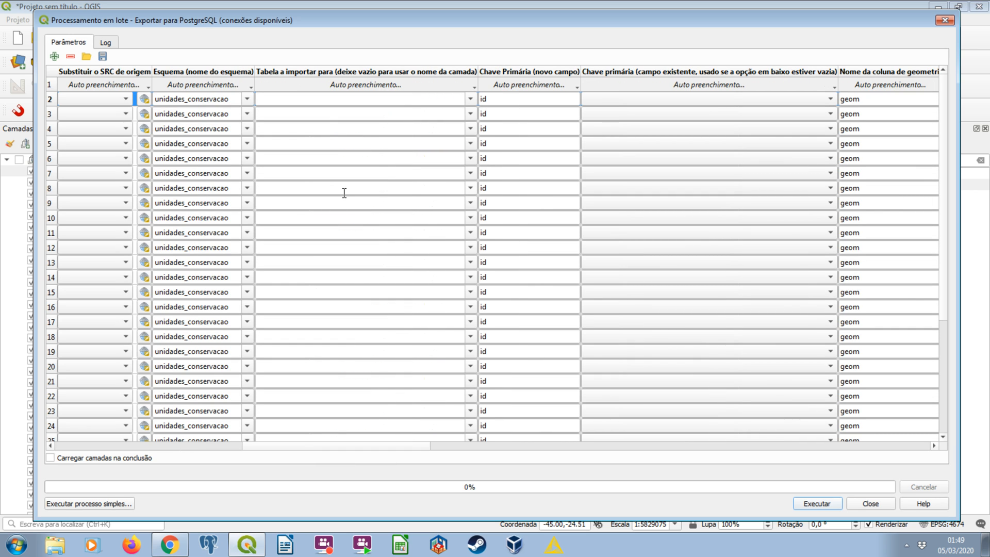
double_click(512, 97)
type("pk")
left_click(511, 88)
left_click(519, 99)
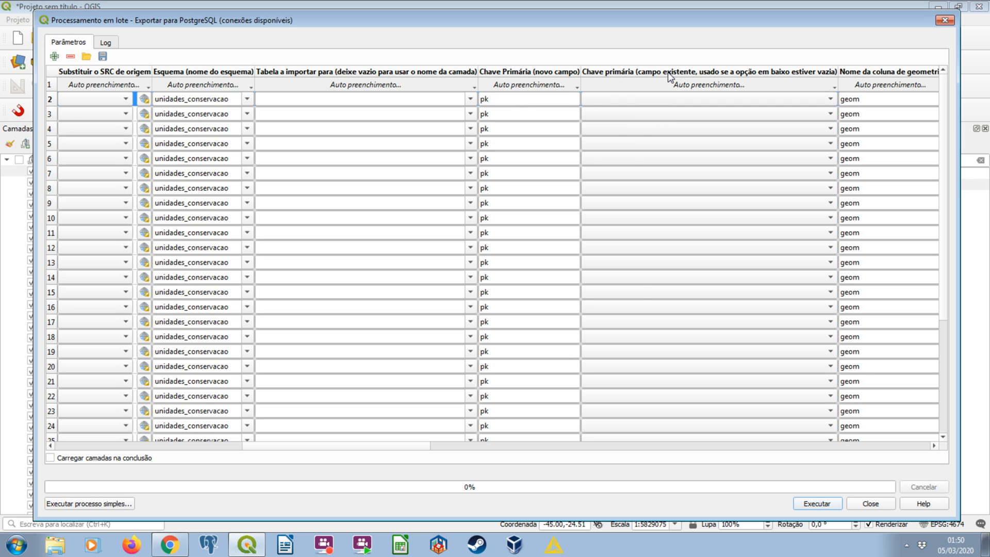
Examine the remaining batch export options, from the existing primary key field and geometry column through to the additional creation options.
left_click(628, 100)
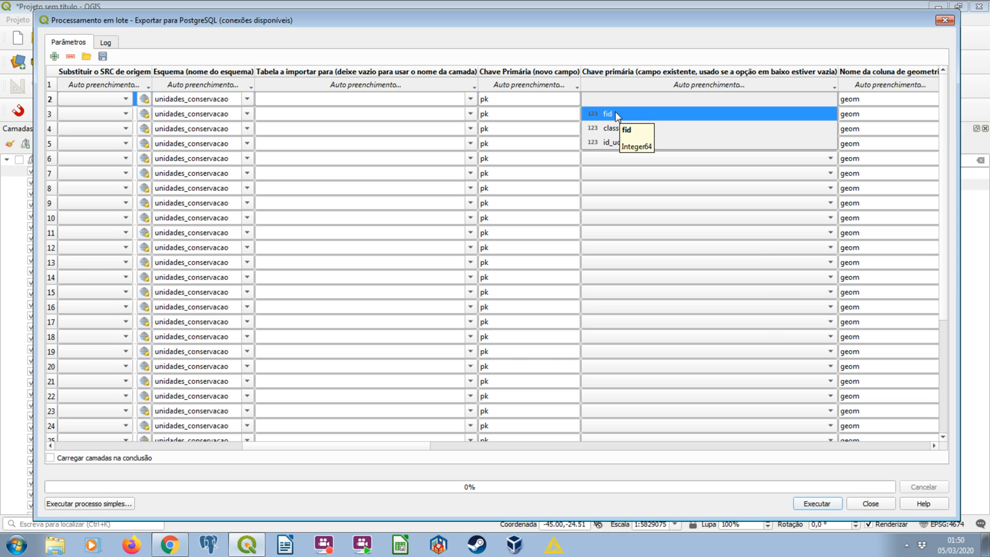
left_click(625, 78)
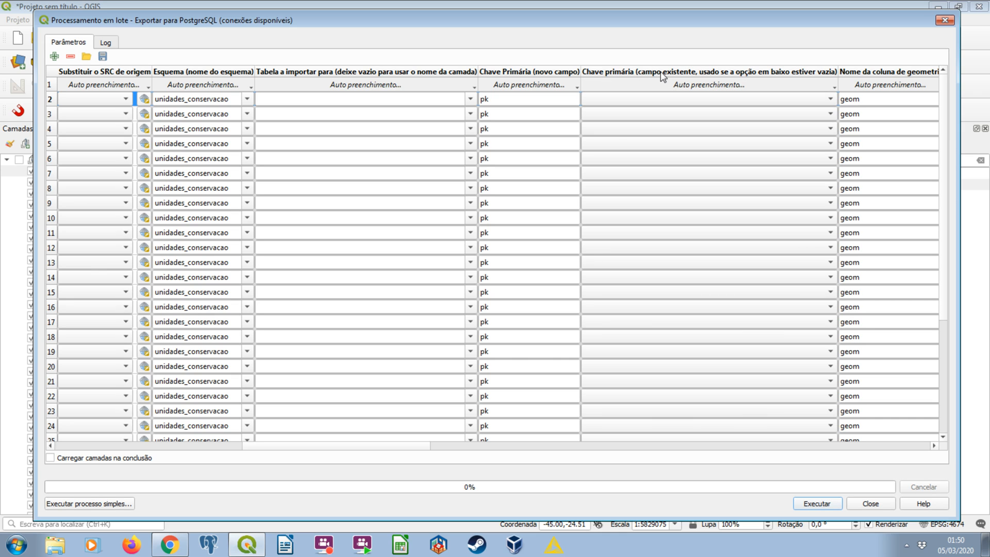
scroll(942, 351, "down", 3)
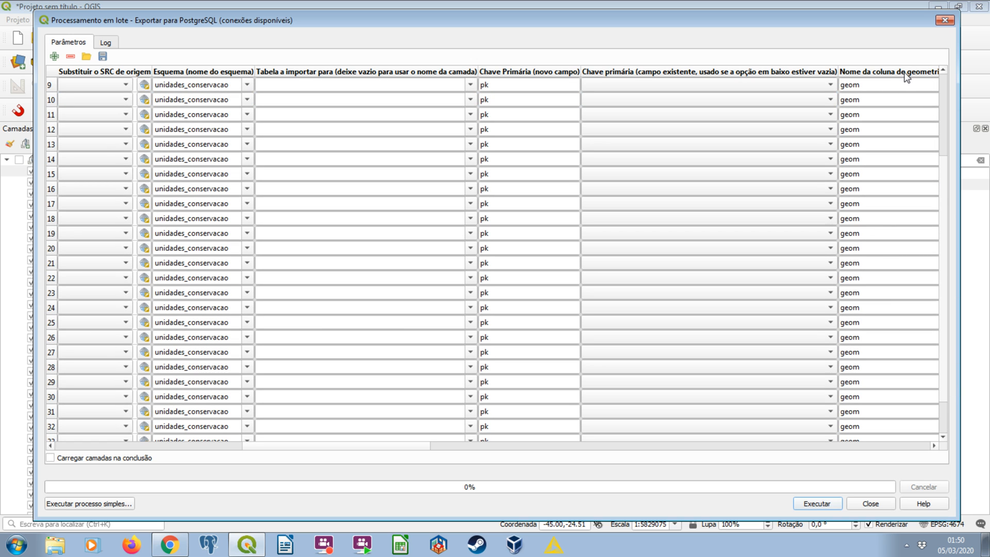
scroll(891, 103, "up", 3)
left_click_drag(416, 446, 527, 460)
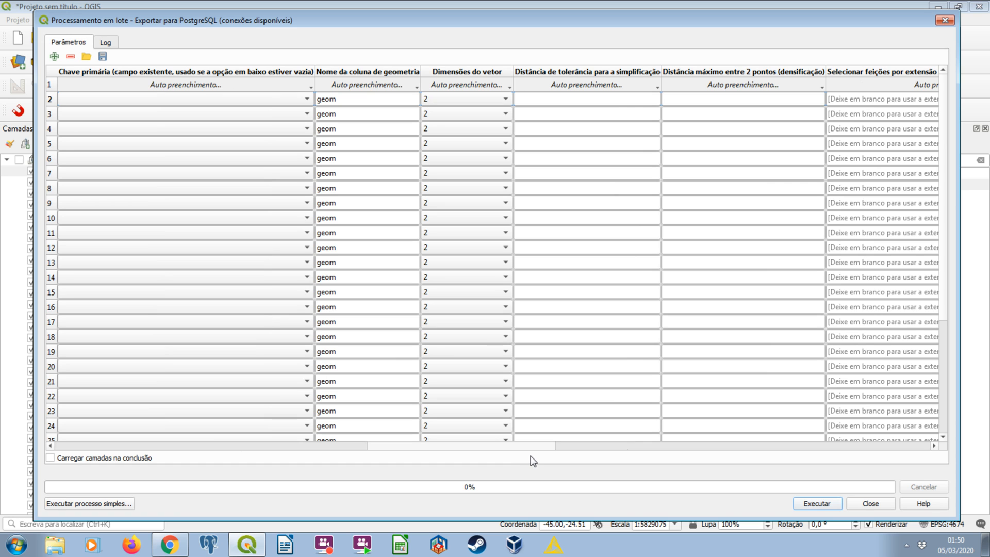
left_click_drag(546, 446, 621, 437)
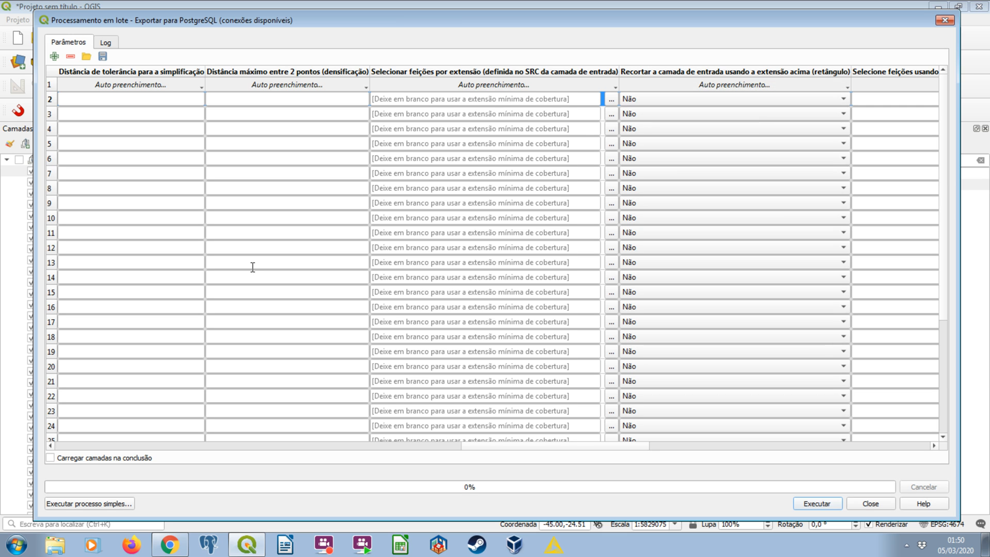
left_click_drag(504, 447, 627, 461)
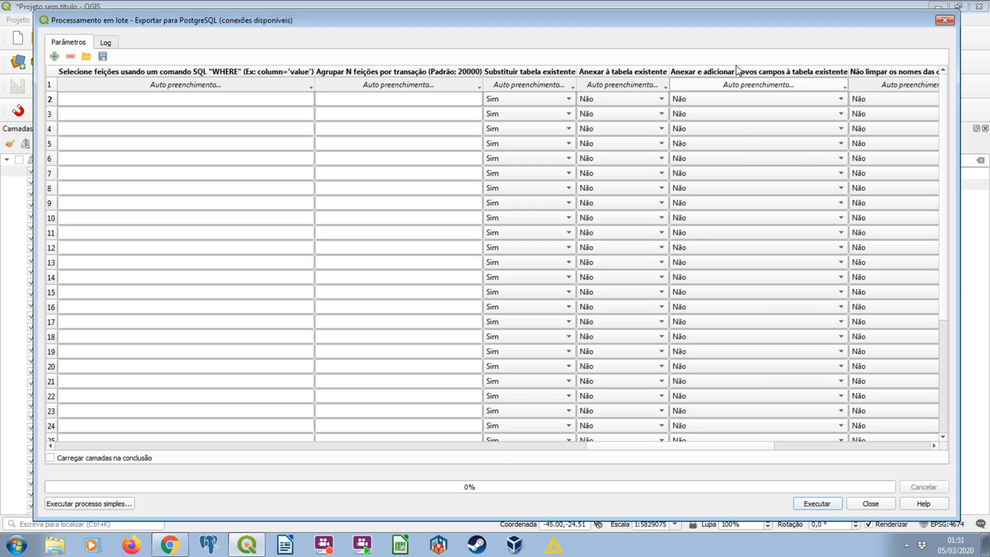
left_click_drag(599, 444, 677, 452)
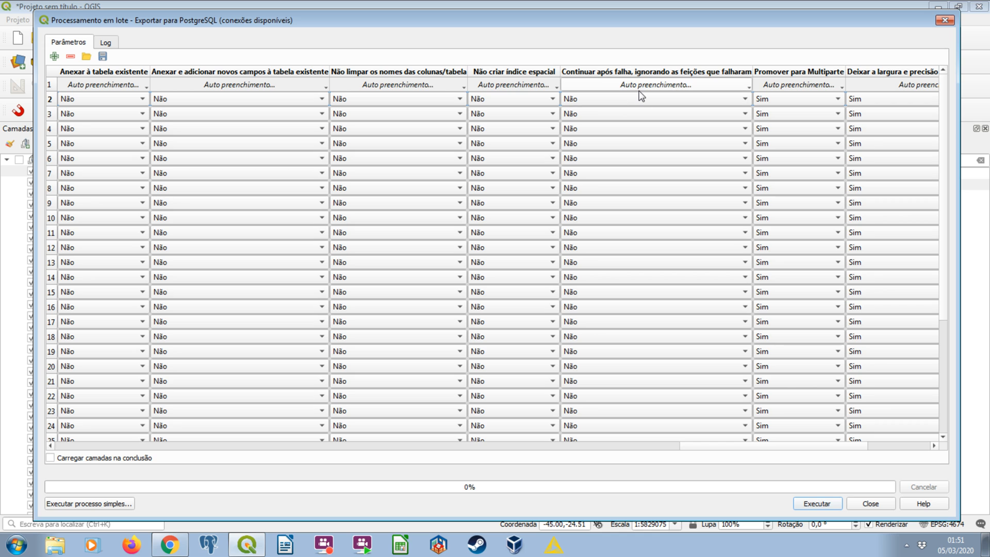
left_click_drag(731, 447, 773, 447)
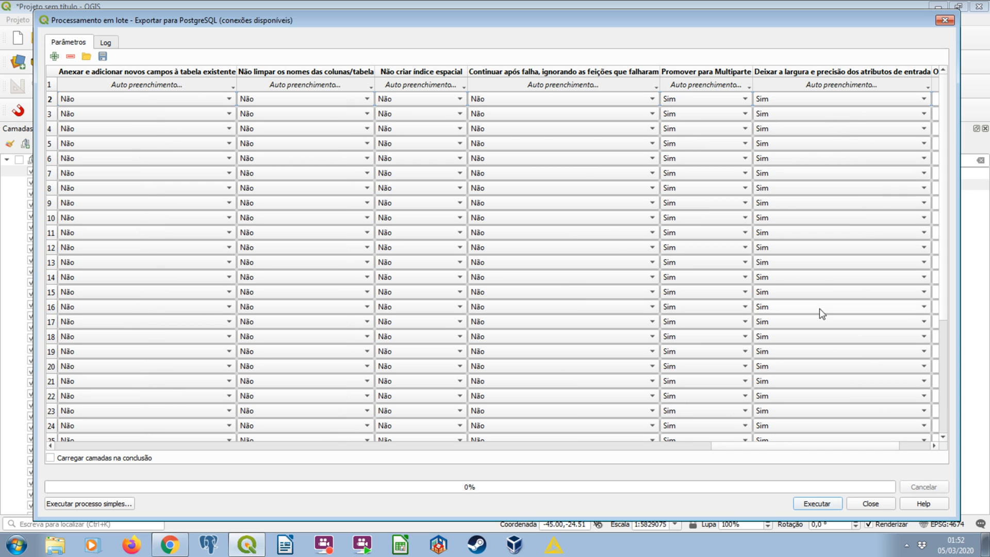
left_click_drag(812, 447, 903, 448)
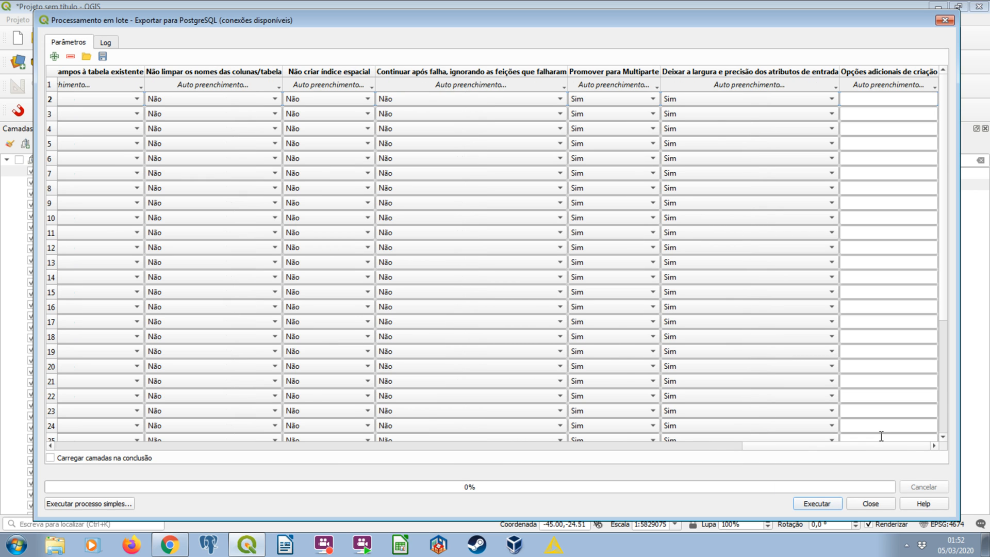